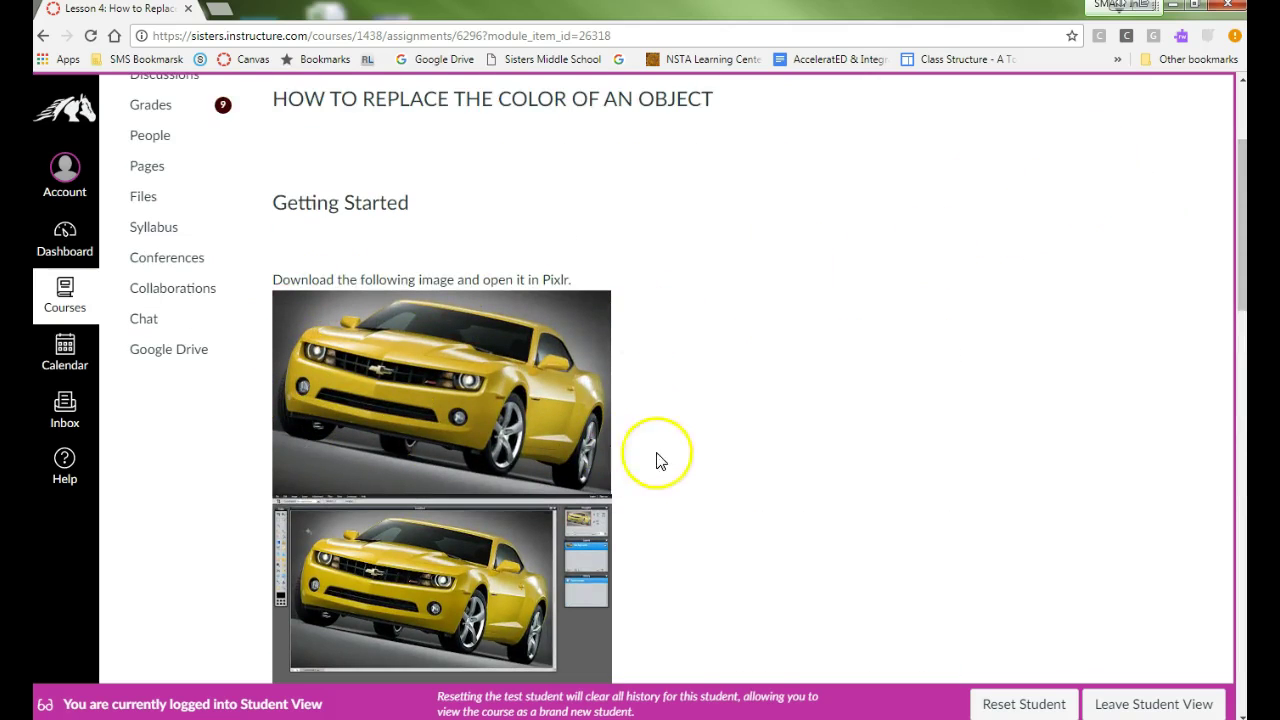
Review the lesson's instructions on replacing an object's color and the save options for its yellow car image.
scroll(730, 480, "down", 8)
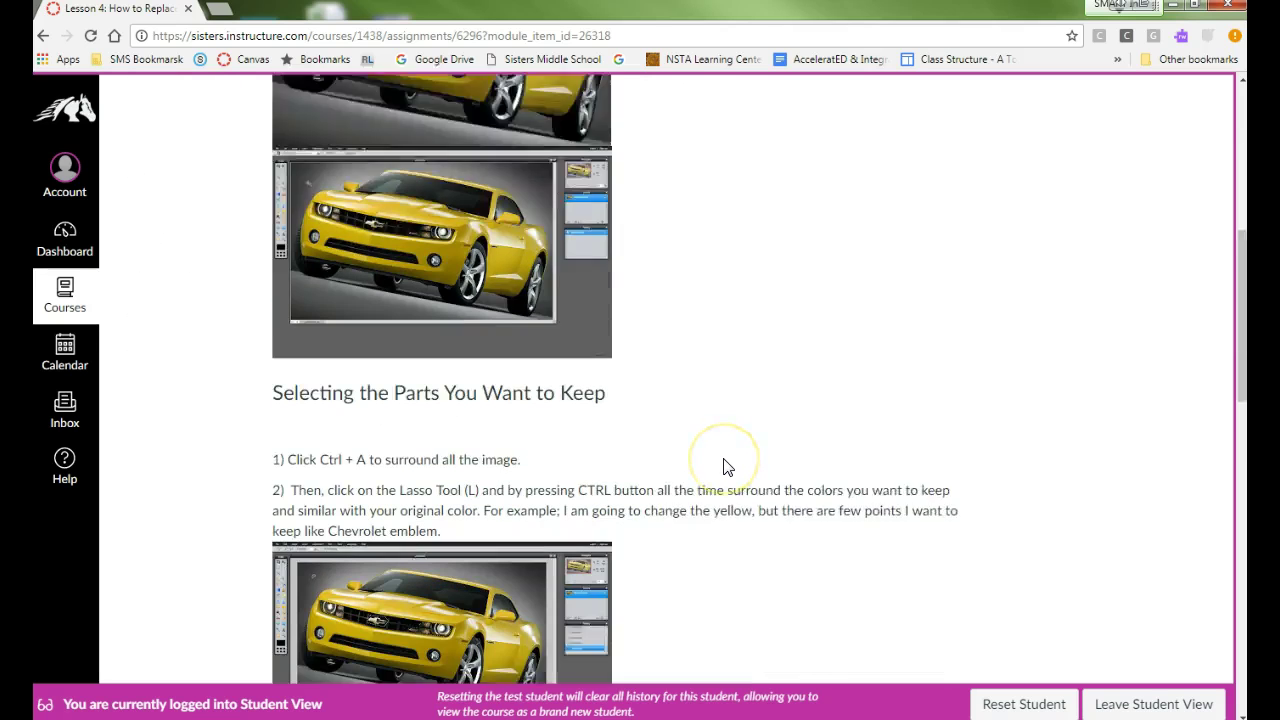
scroll(727, 469, "up", 8)
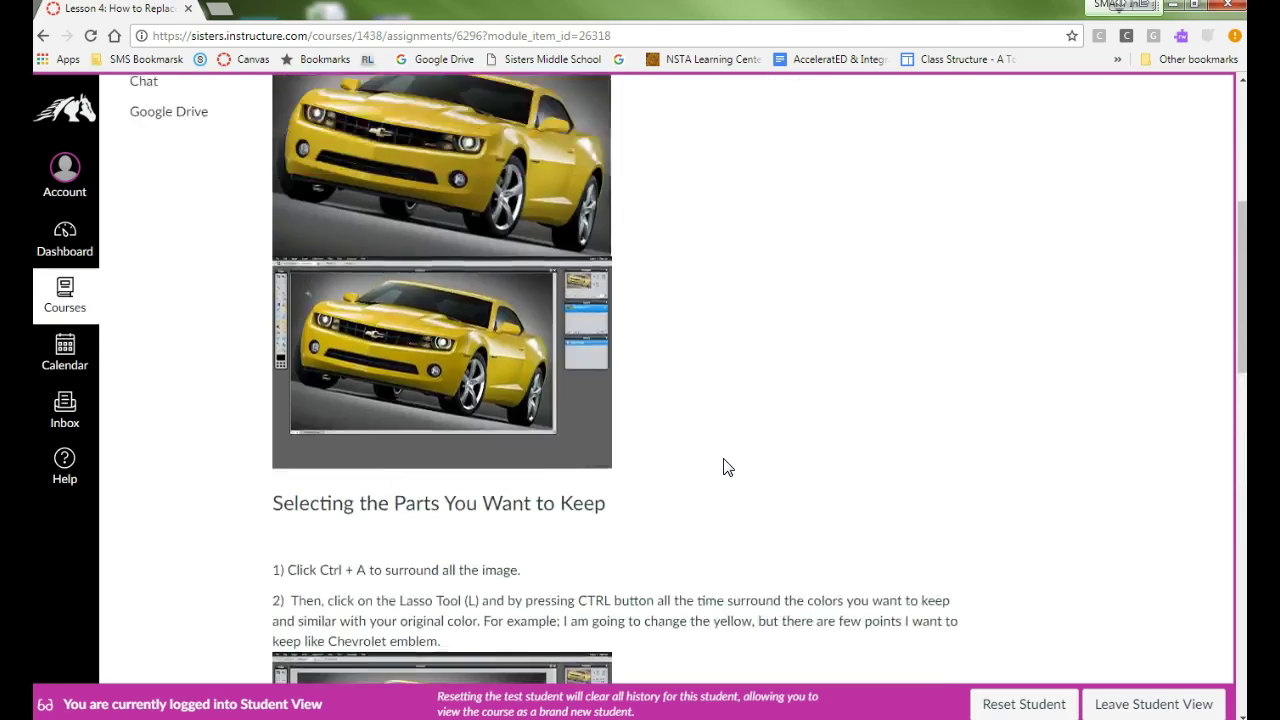
right_click(441, 471)
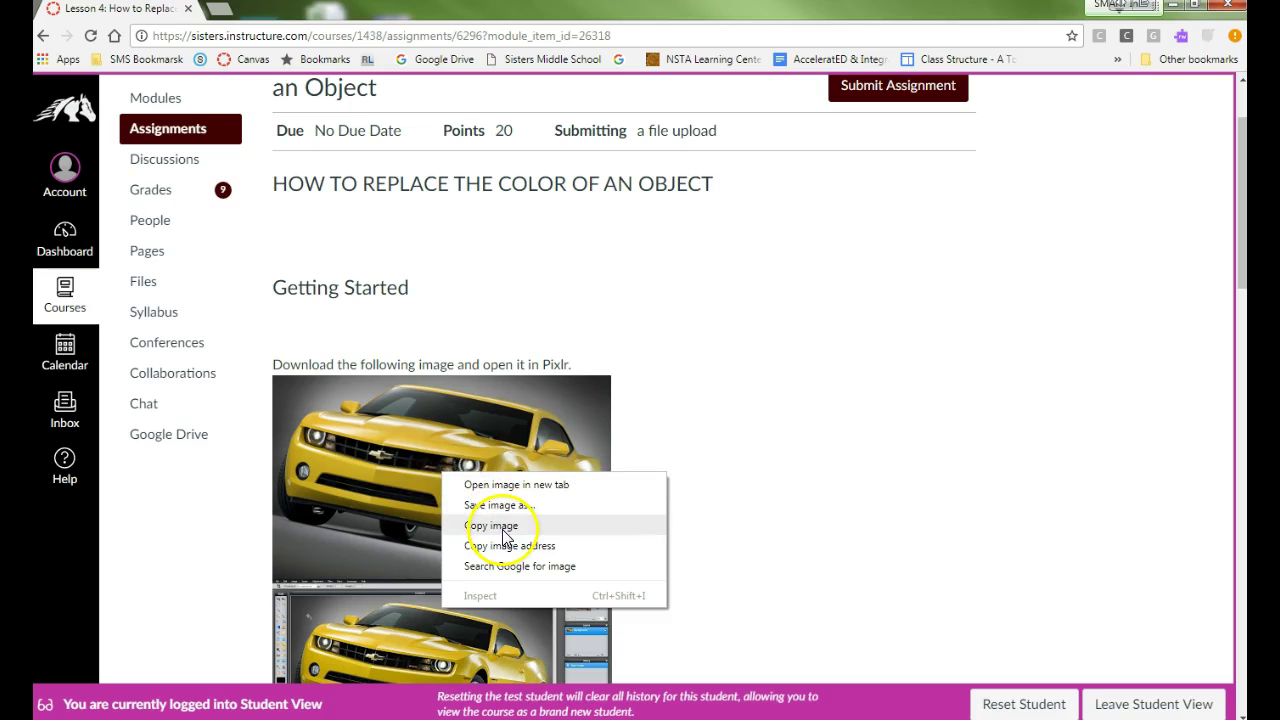
left_click(752, 462)
Switch to Pixlr Editor and open the chevrolet-camaro-production-2010 yellow-nose JPEG from the computer's desktop.
left_click_drag(1246, 230, 286, 12)
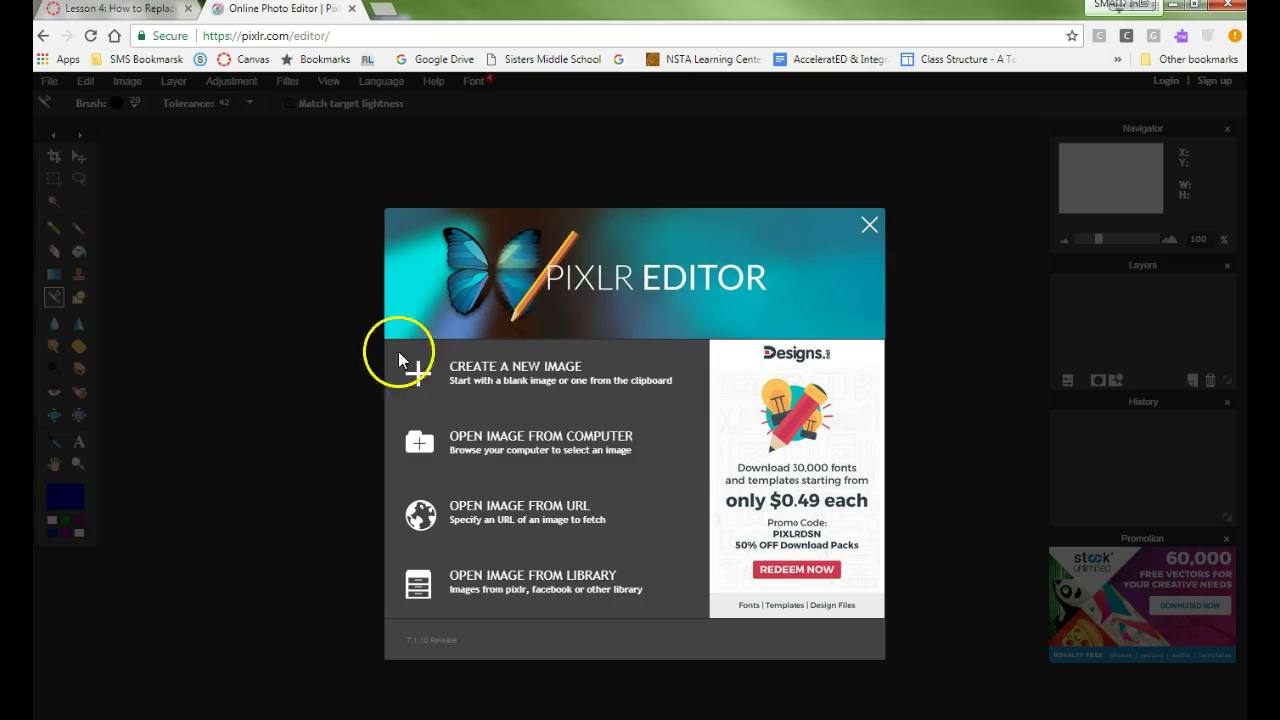
left_click(490, 440)
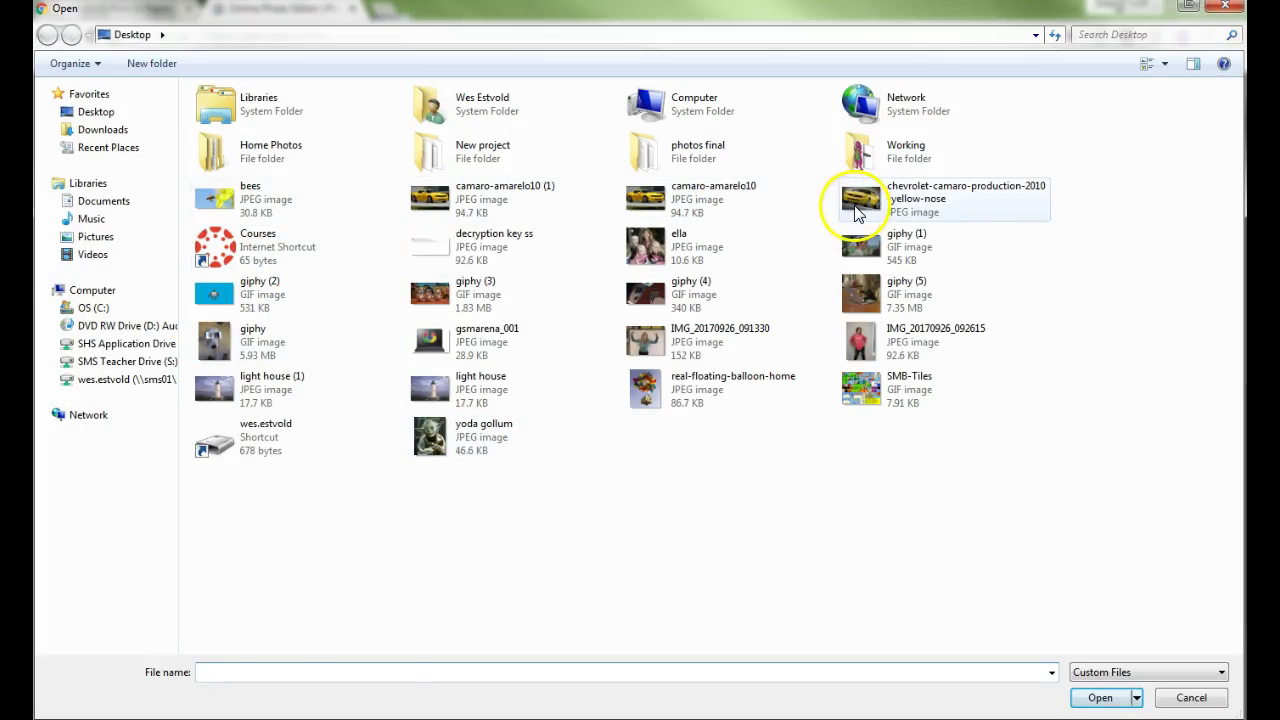
left_click(855, 205)
left_click(1097, 698)
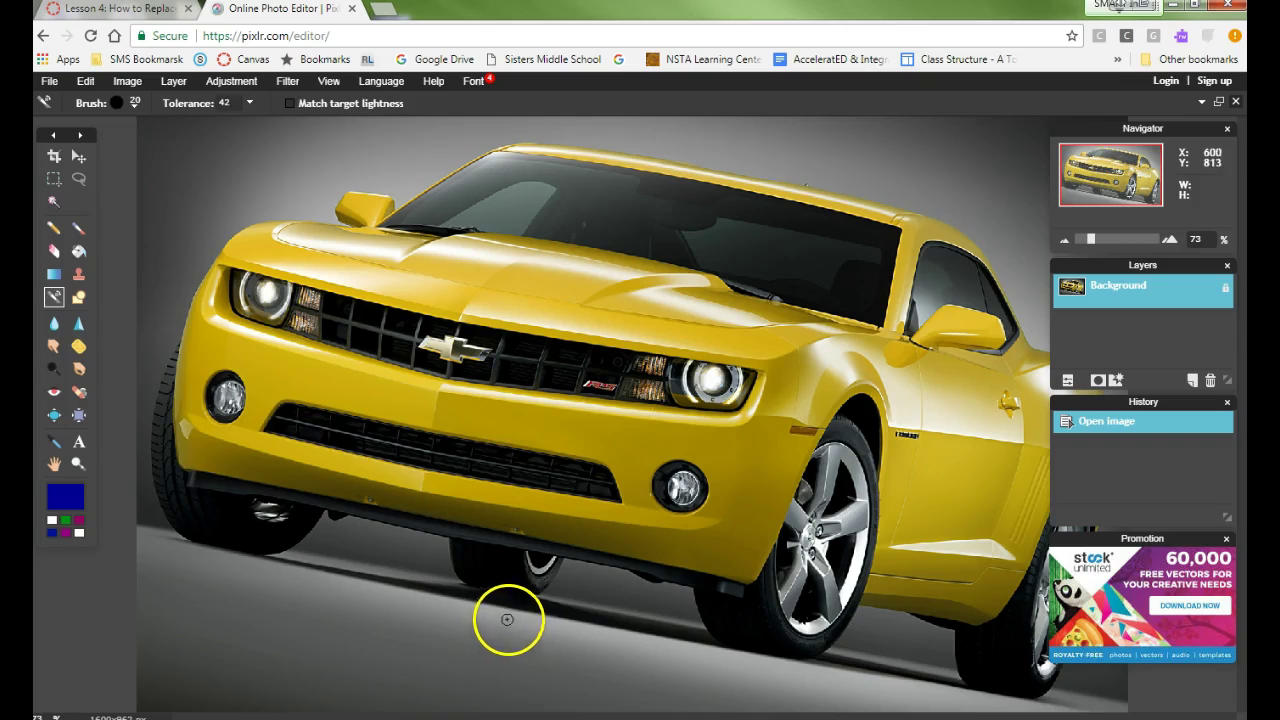
Select the entire image and subtract the Chevrolet emblem from the selection with a freehand Lasso outline.
left_click(88, 82)
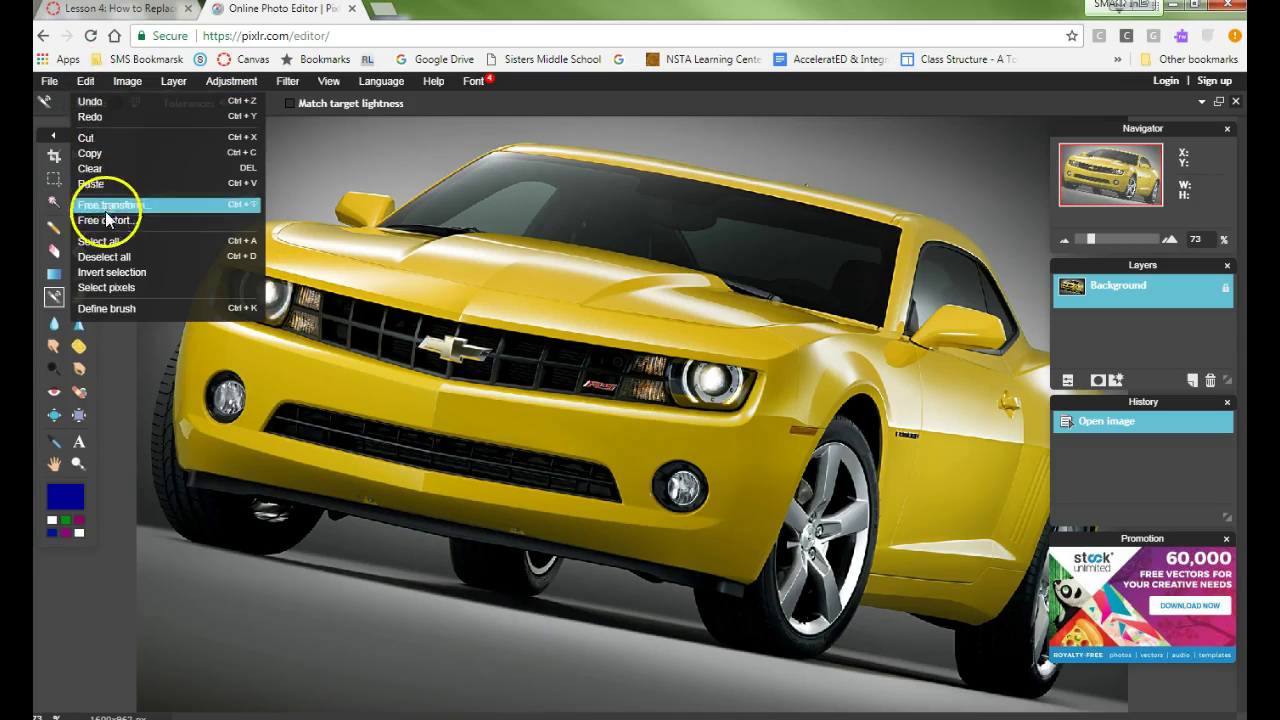
left_click(117, 242)
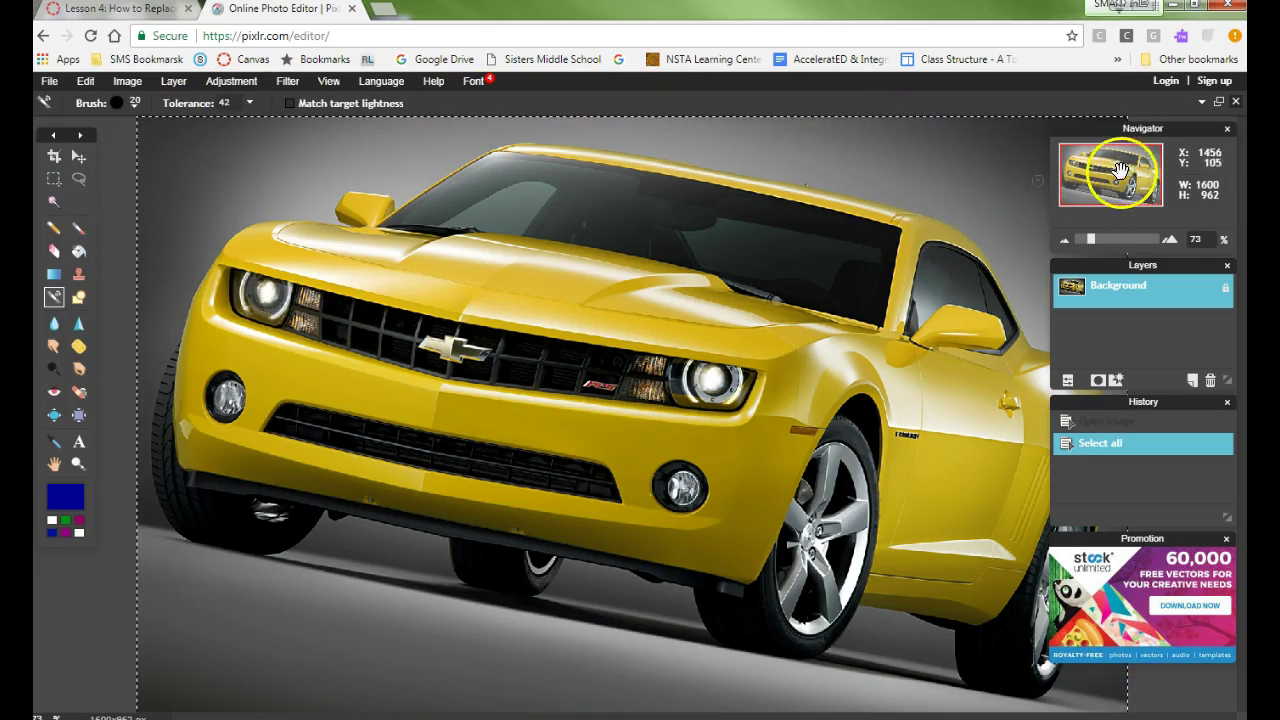
left_click_drag(1093, 240, 1087, 239)
left_click(1087, 239)
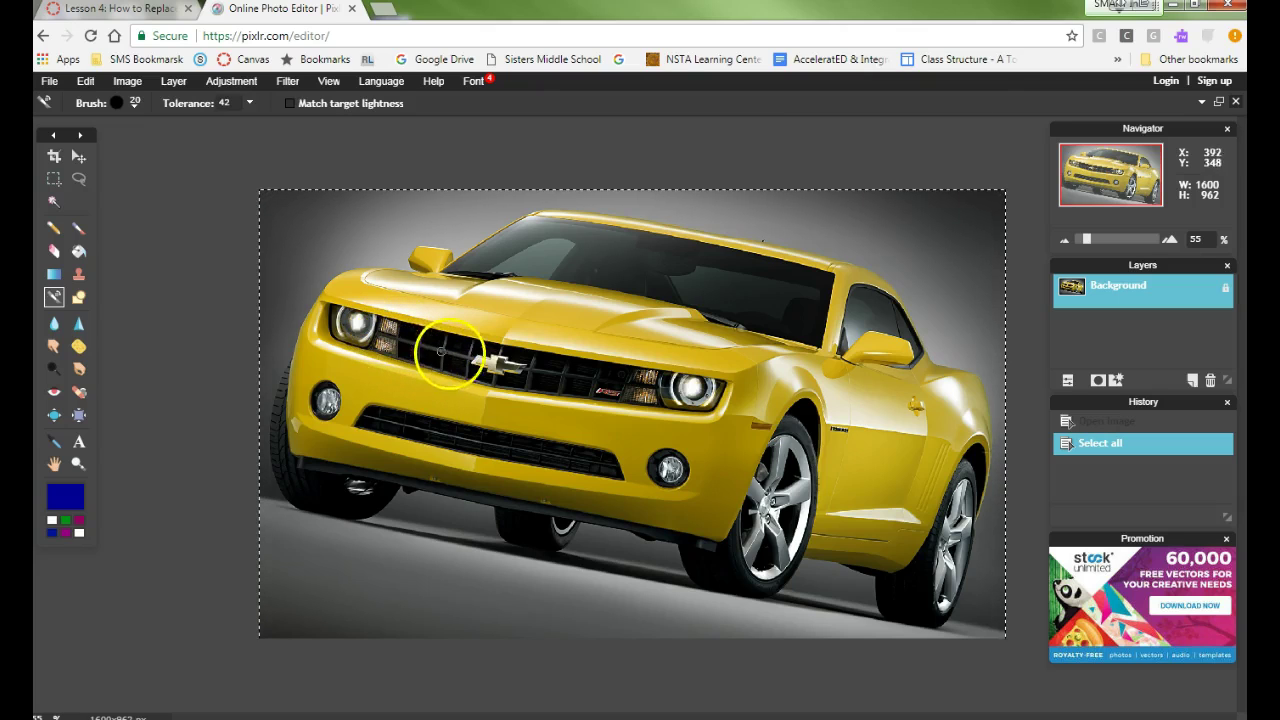
left_click(78, 180)
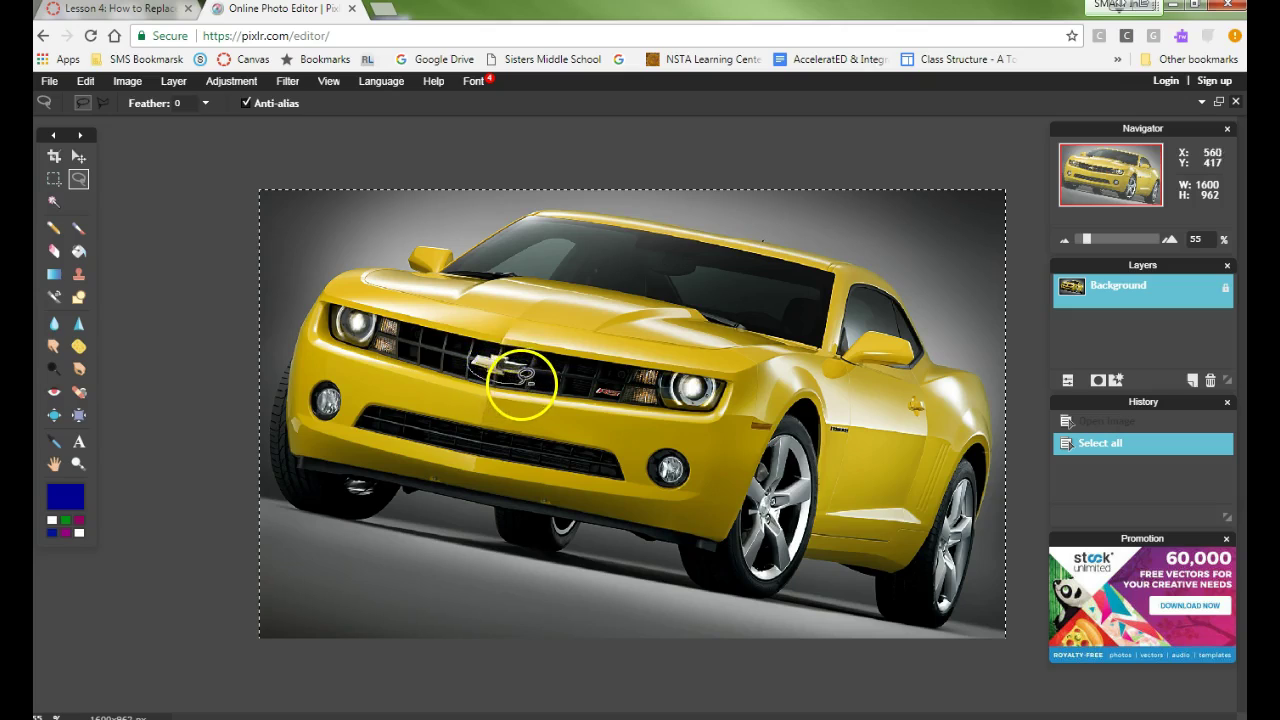
mouse_move(528, 352)
left_mouse_down()
mouse_move(491, 357)
mouse_move(476, 343)
left_mouse_up()
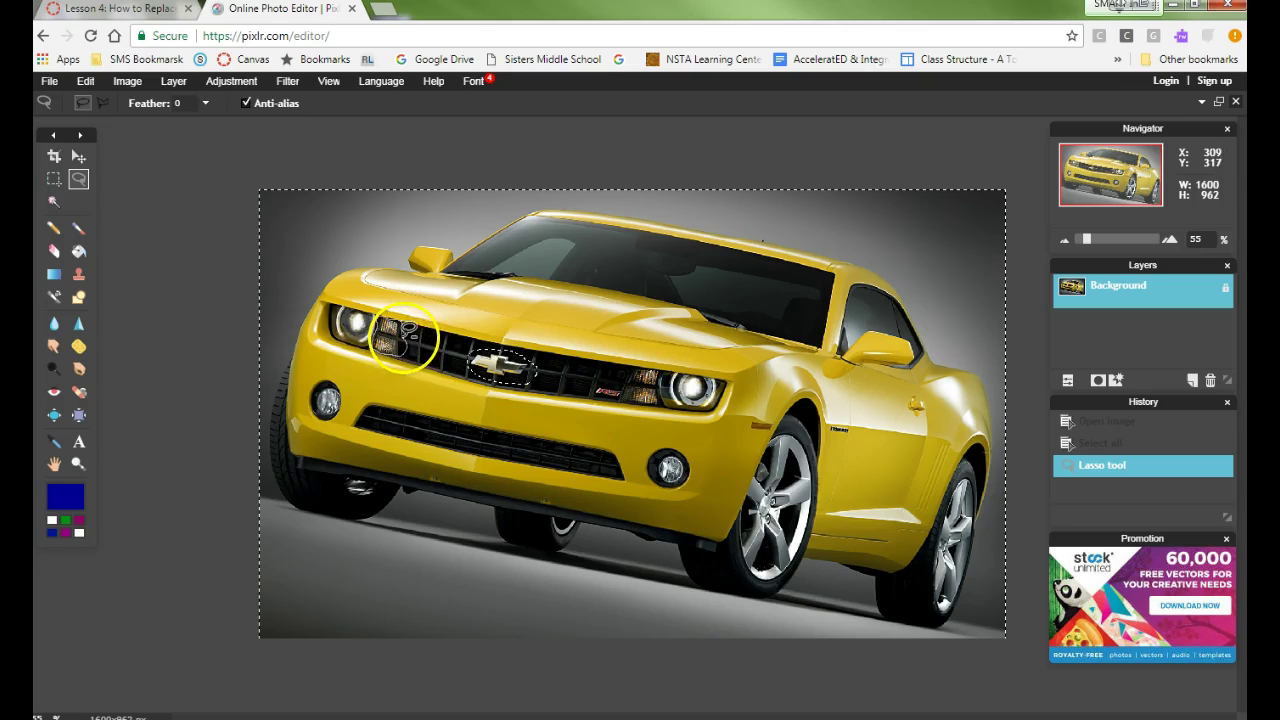
Subtract the RS badge and the amber lights beside both headlights from the selection with the Lasso tool.
left_click_drag(407, 325, 400, 328)
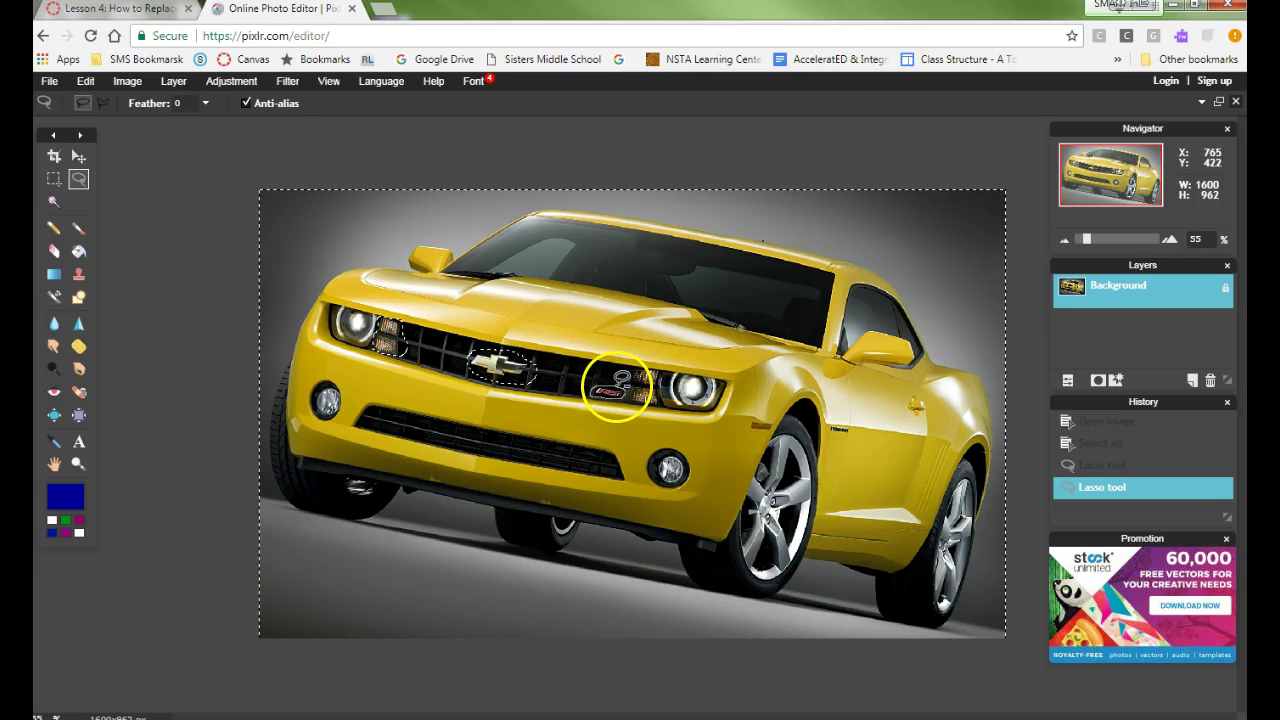
left_click_drag(612, 388, 610, 390)
left_click_drag(1086, 241, 1119, 242)
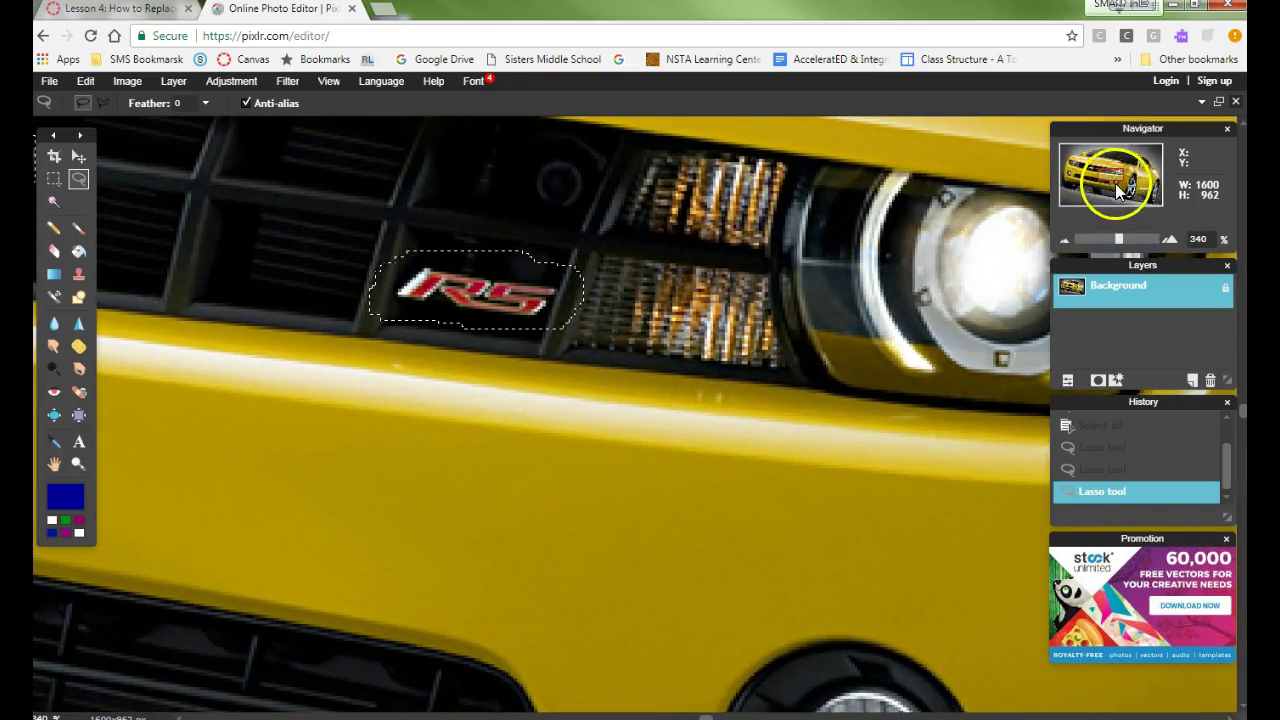
left_click_drag(1114, 180, 1109, 168)
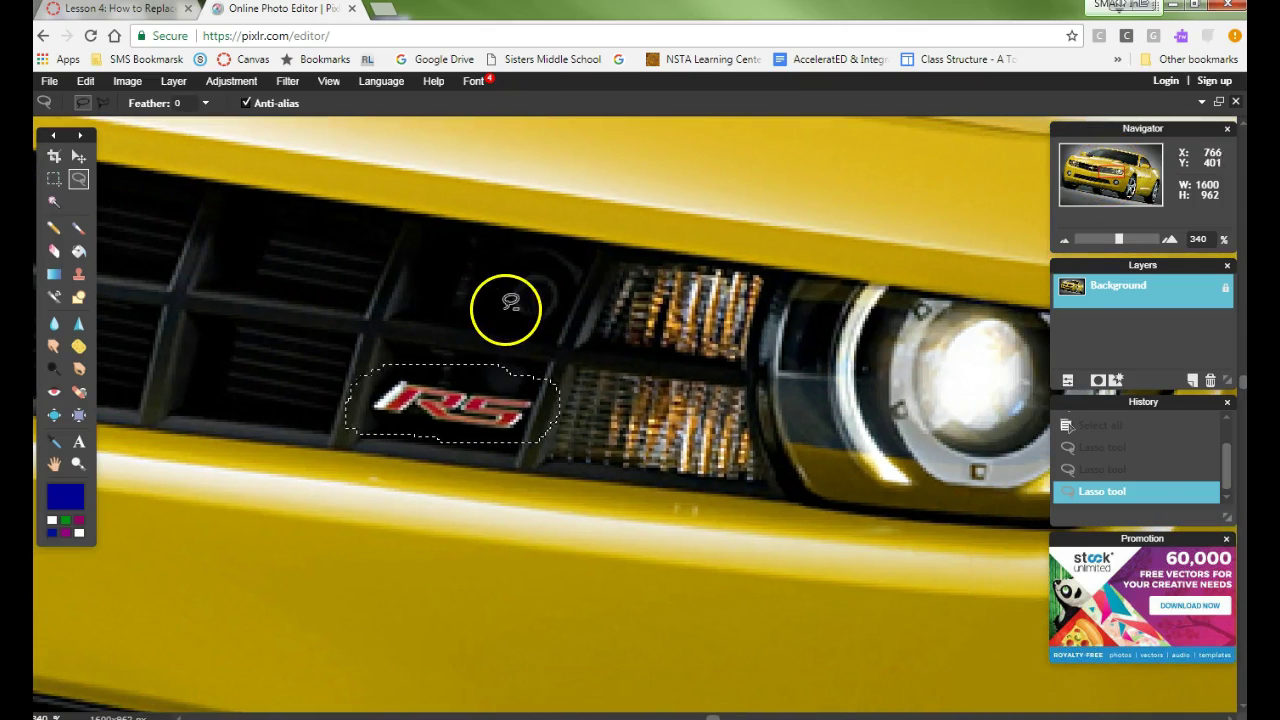
mouse_move(578, 312)
left_mouse_down()
mouse_move(614, 265)
mouse_move(666, 254)
mouse_move(775, 276)
mouse_move(755, 411)
mouse_move(774, 480)
mouse_move(544, 457)
mouse_move(572, 313)
left_mouse_up()
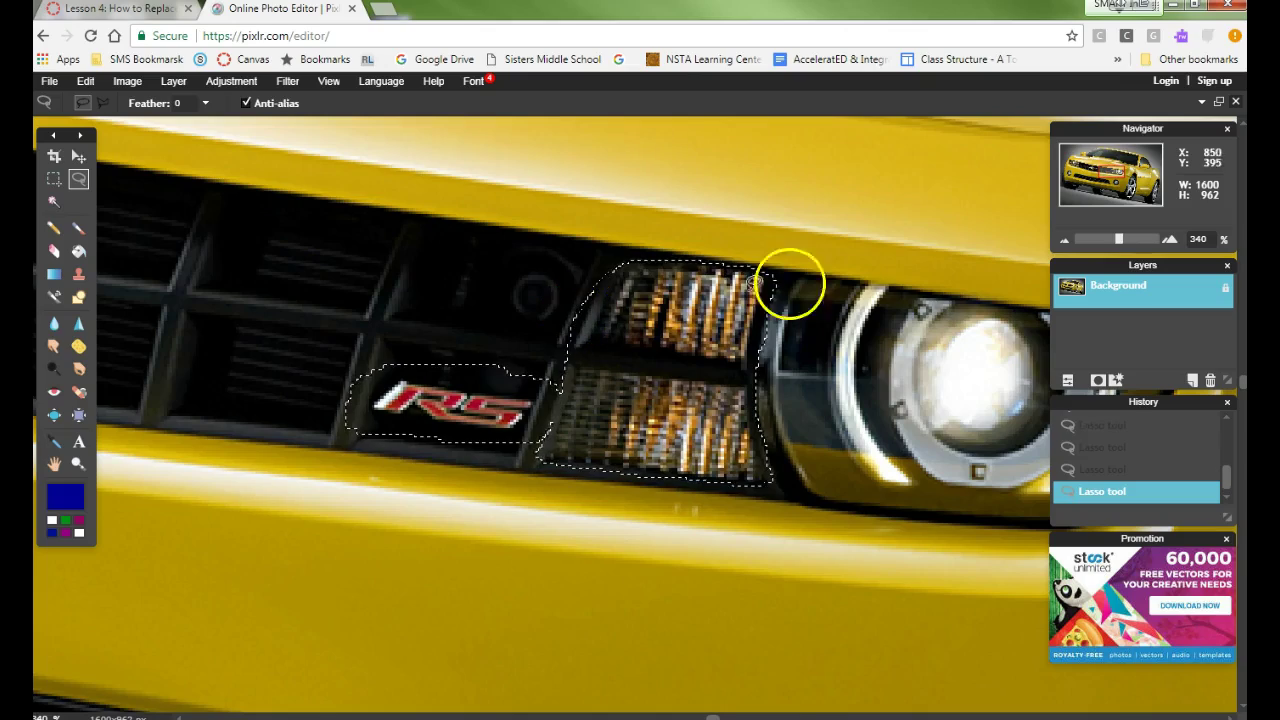
Activate the Color Replace tool and set the main color to bright magenta, ff00ea.
left_click_drag(1119, 236, 1087, 233)
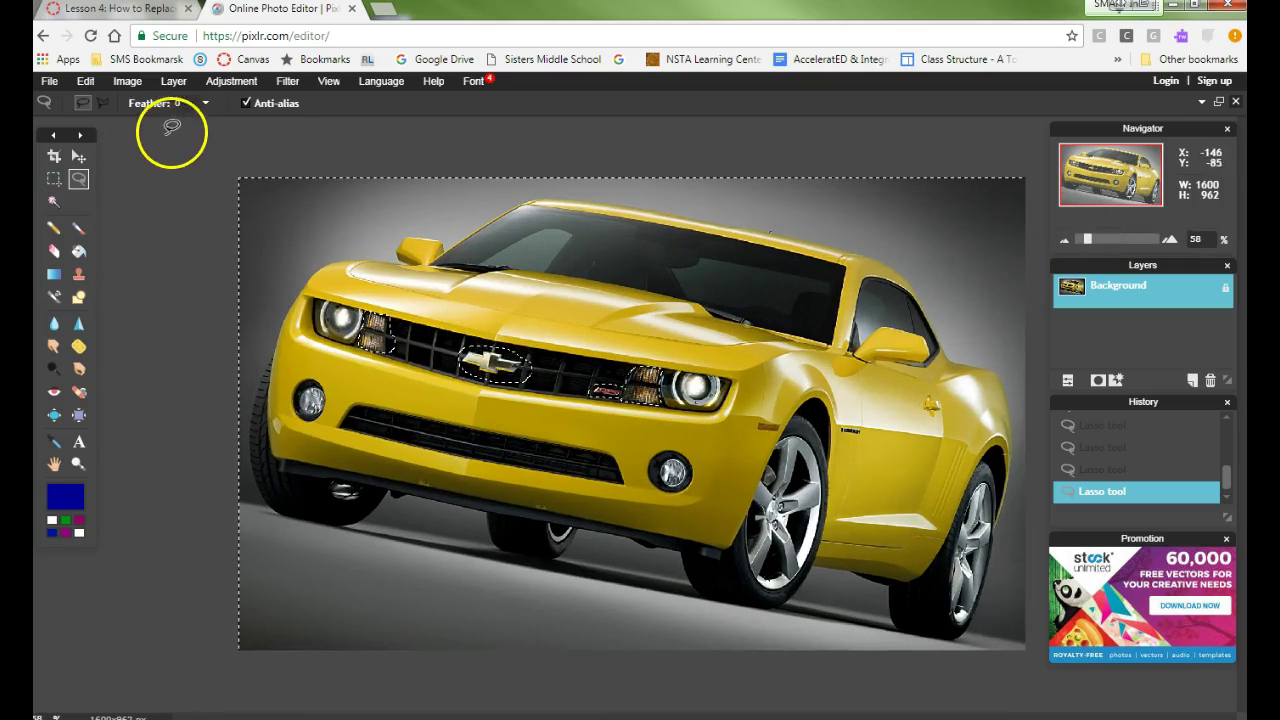
left_click(55, 298)
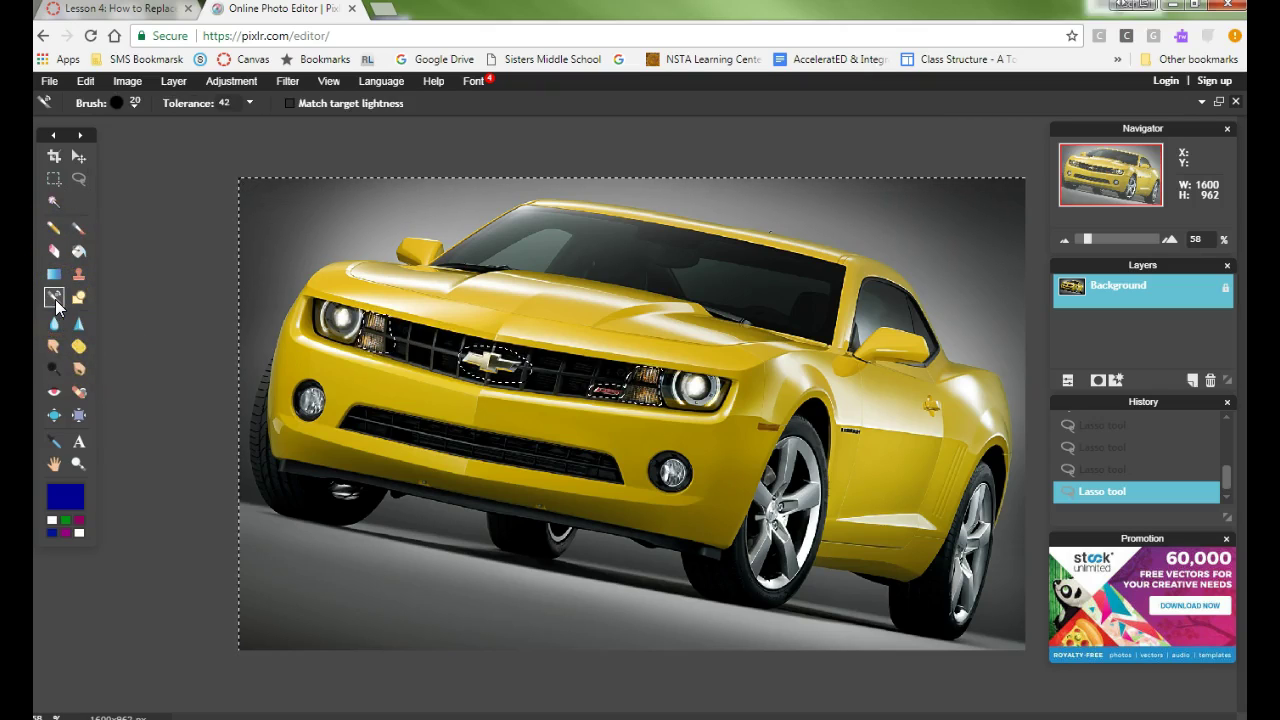
left_click(65, 496)
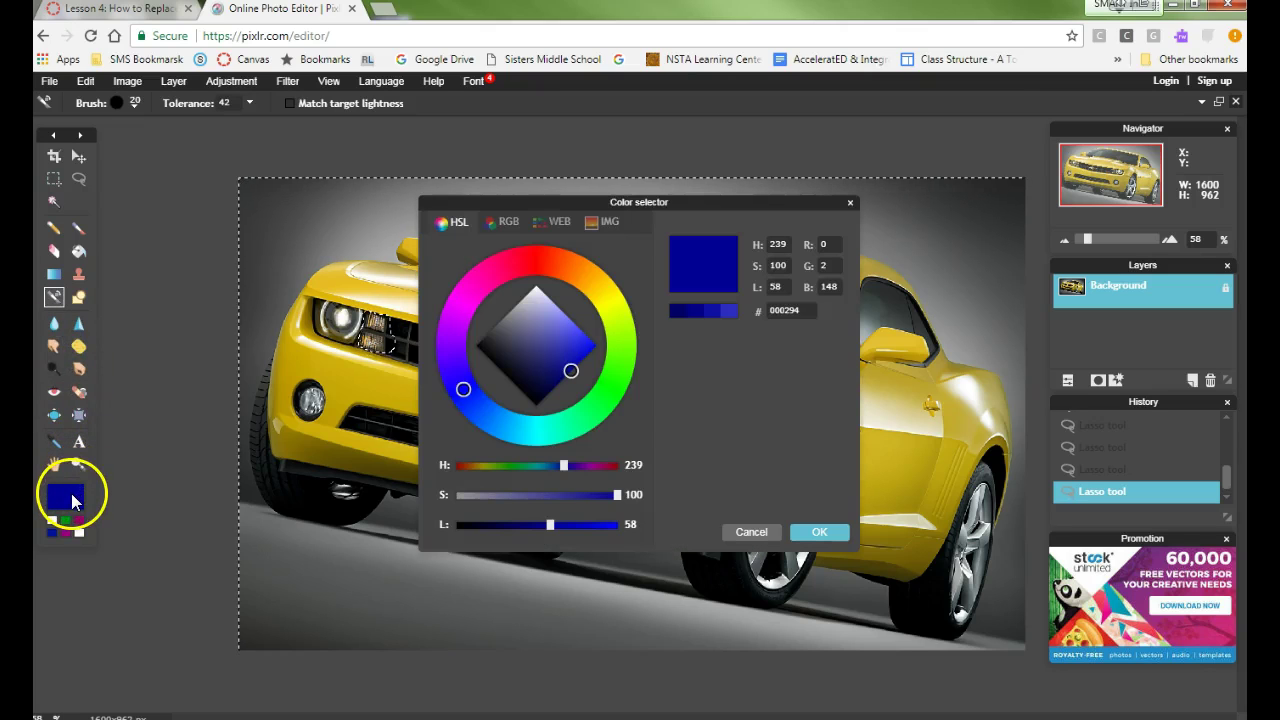
left_click_drag(469, 397, 466, 293)
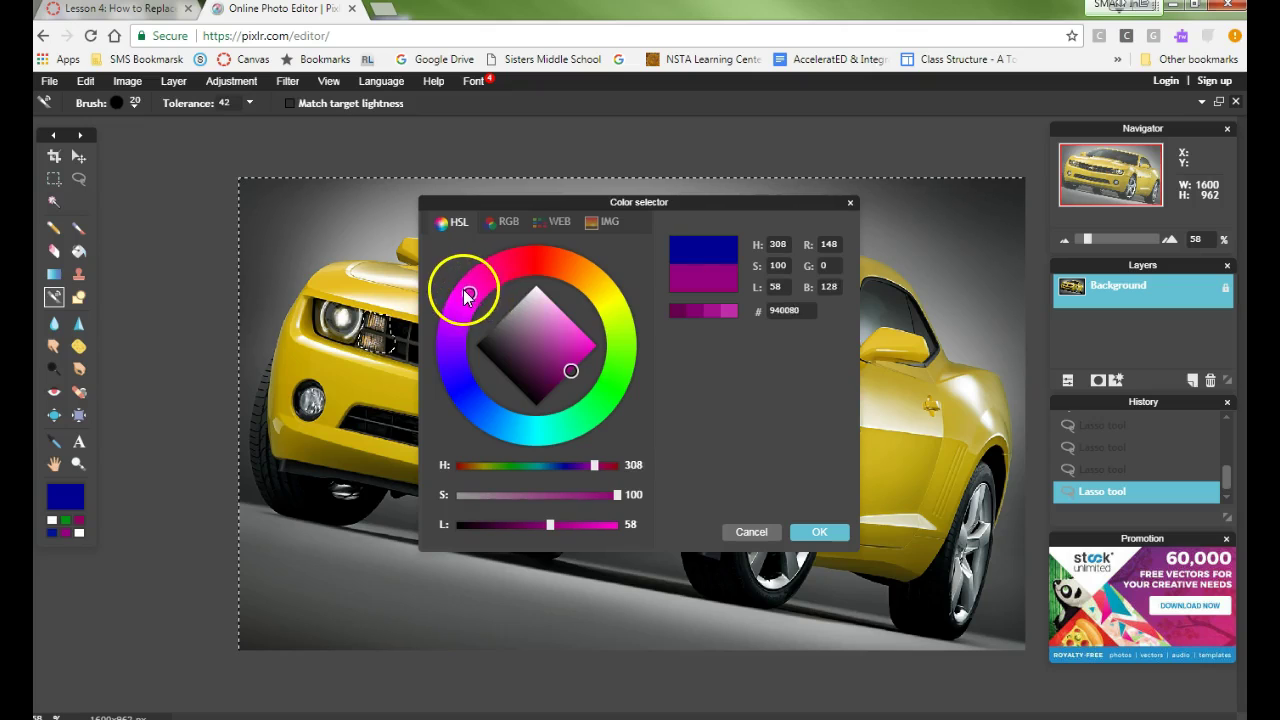
left_click_drag(571, 373, 593, 345)
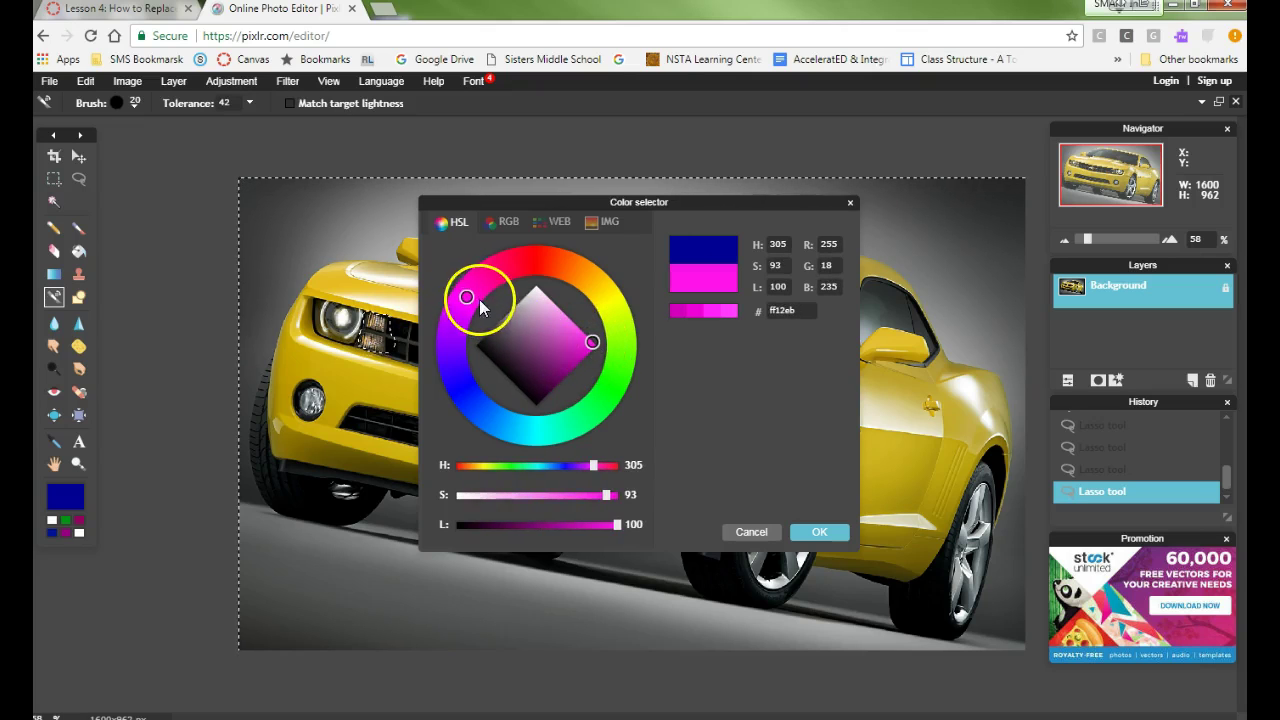
mouse_move(466, 305)
left_mouse_down()
mouse_move(478, 392)
mouse_move(595, 372)
mouse_move(582, 284)
mouse_move(487, 277)
mouse_move(467, 301)
left_mouse_up()
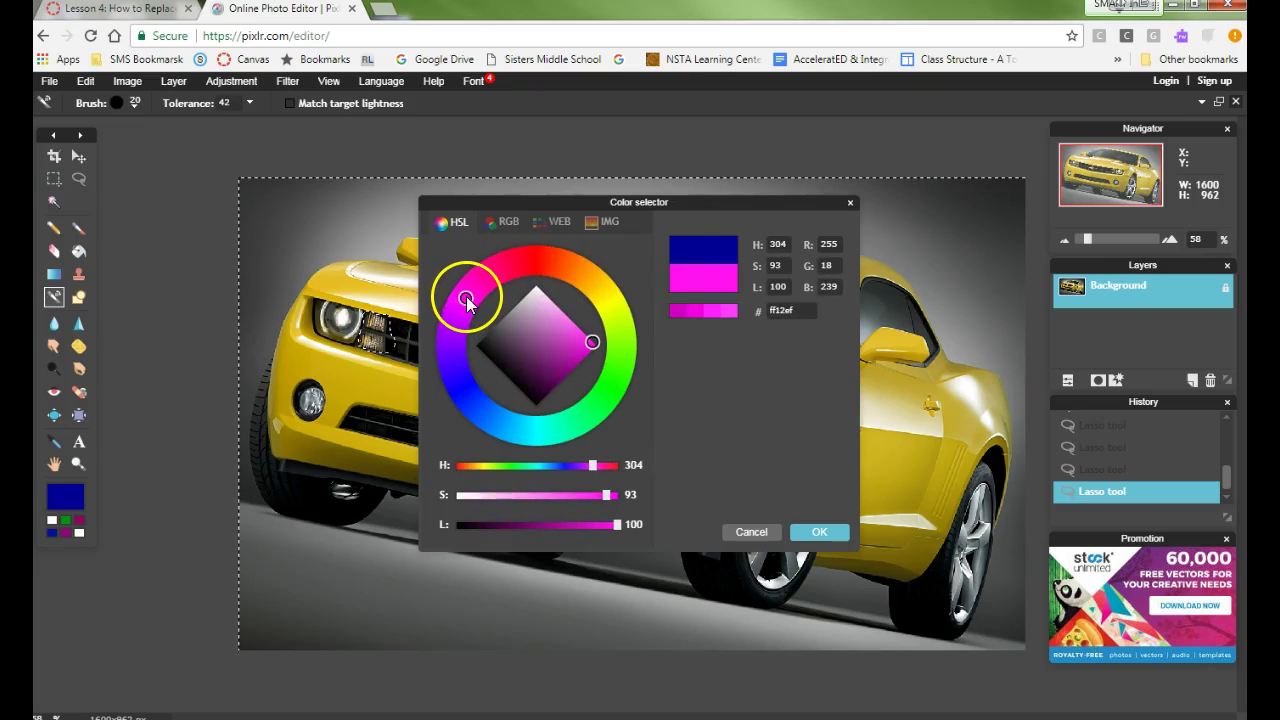
left_click_drag(590, 343, 613, 357)
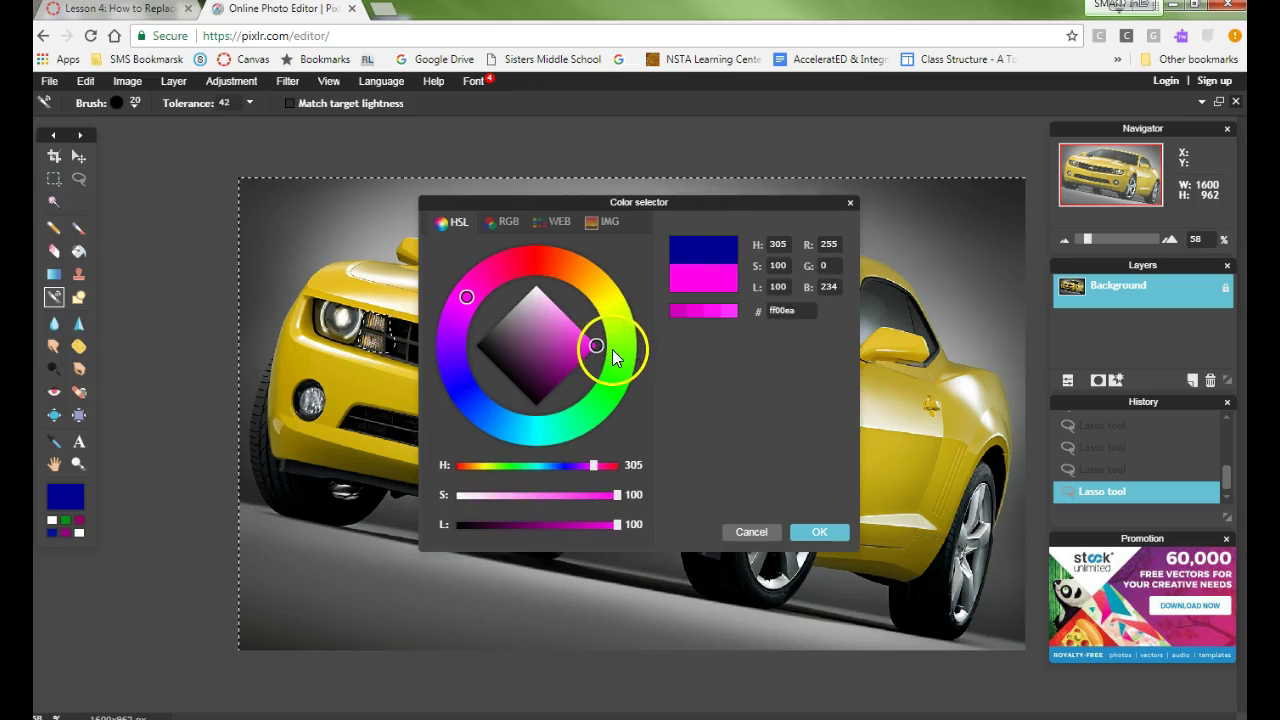
left_click(819, 531)
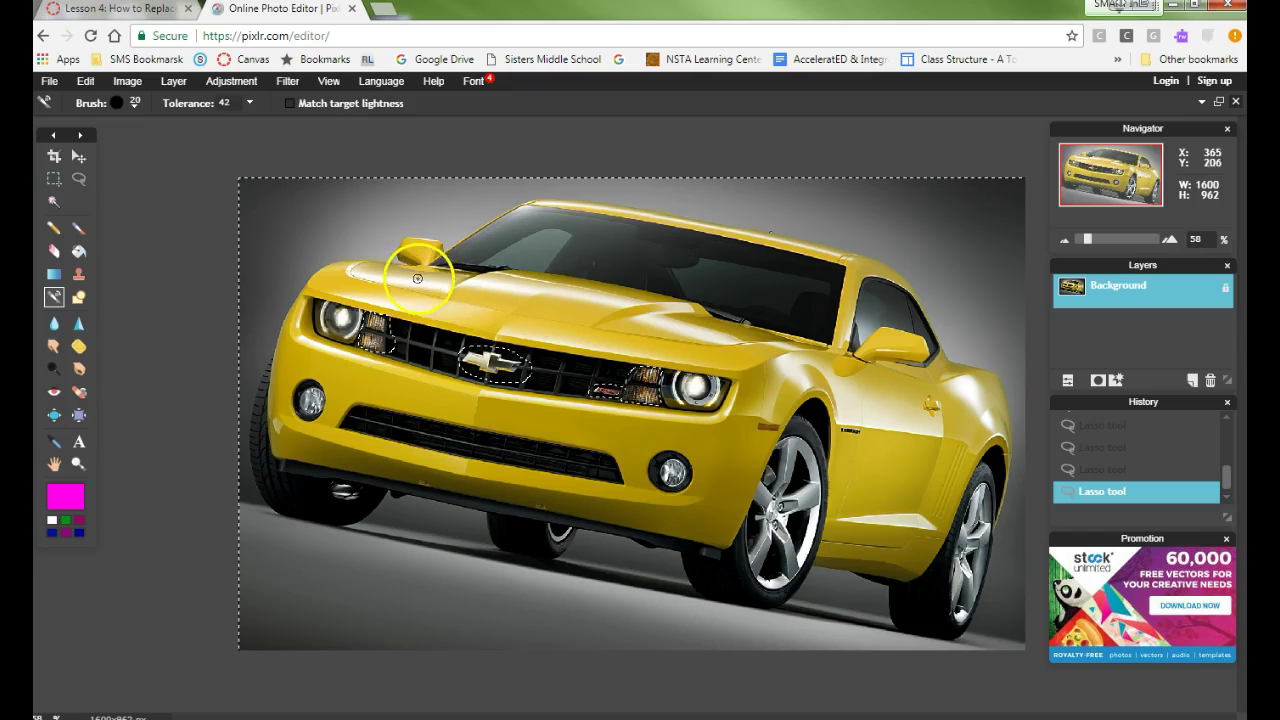
Choose the hard round brush of size 50 for the Color Replace tool.
left_click(134, 104)
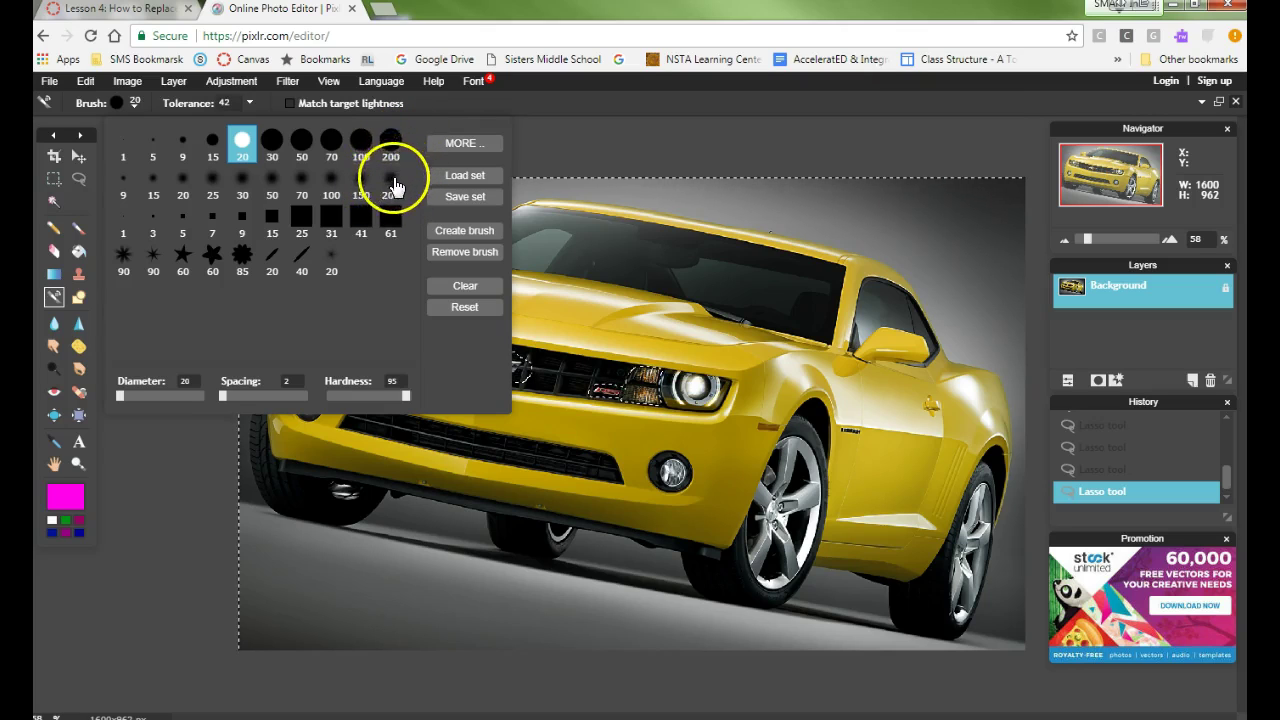
left_click(301, 150)
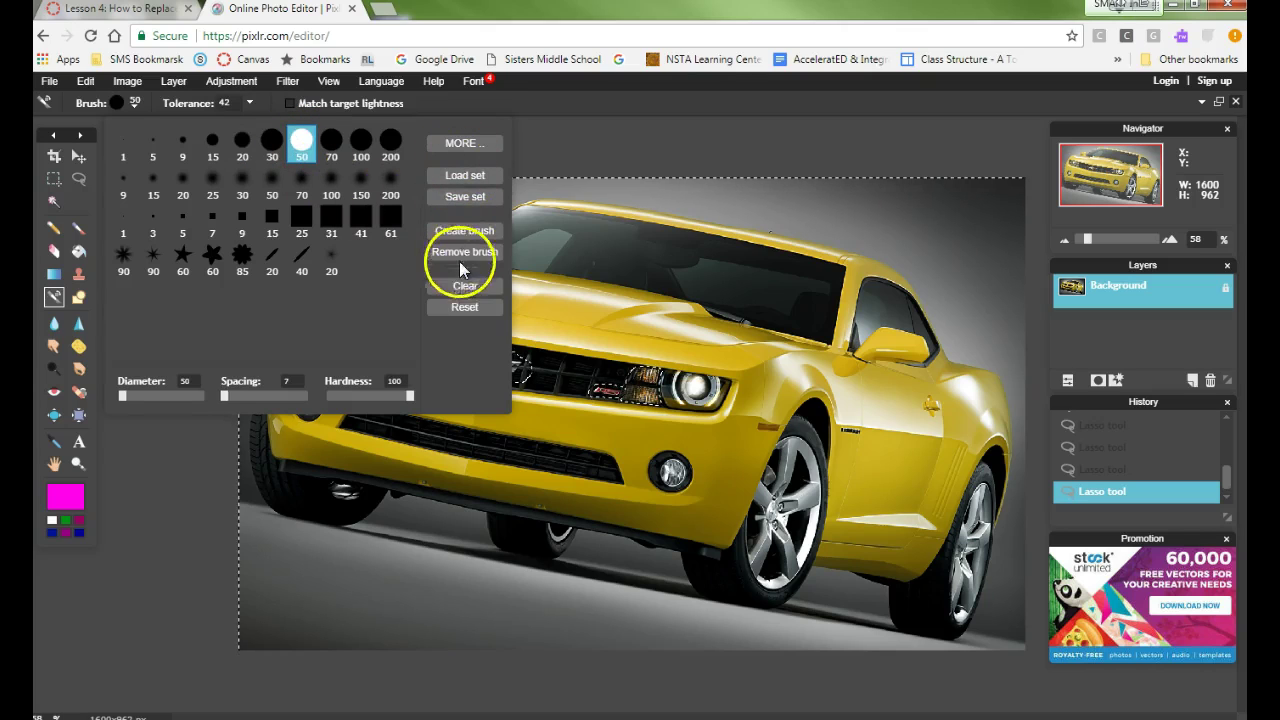
left_click(180, 603)
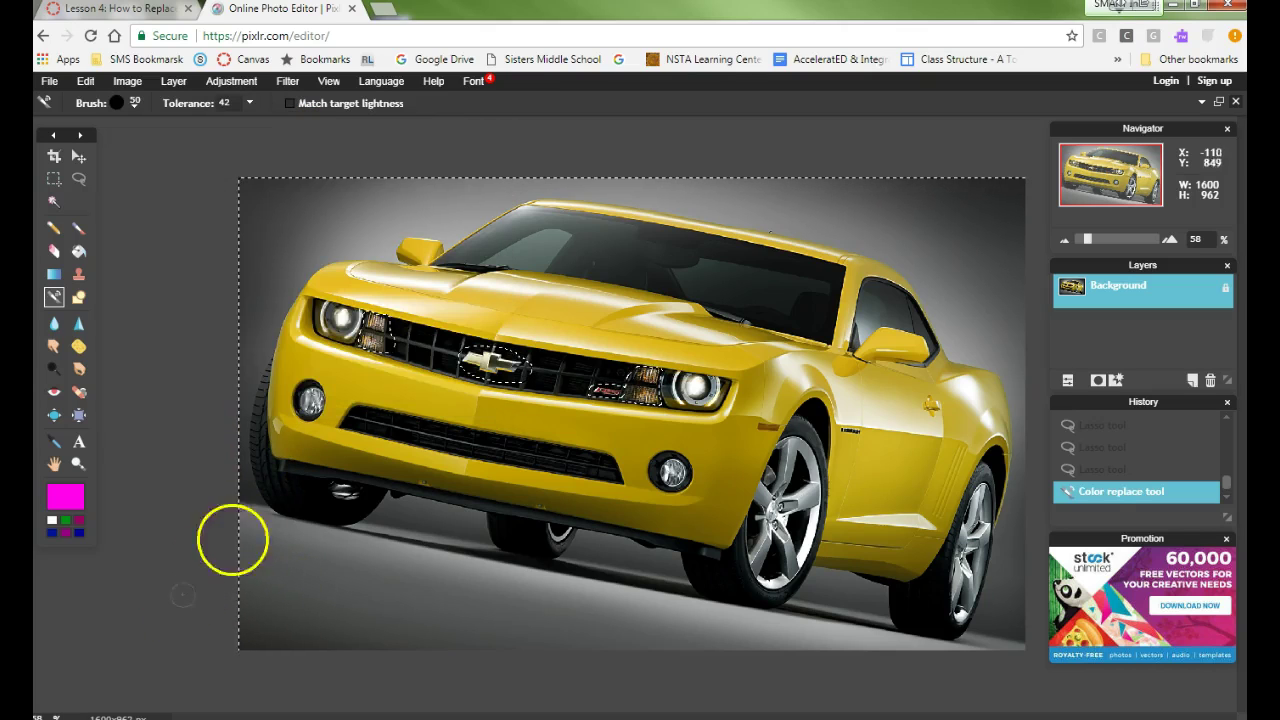
Recolor the mirror and fender beside the left-hand headlight, the lower bumper, and the right-hand half of the hood and front in magenta.
mouse_move(430, 300)
left_mouse_down()
mouse_move(481, 296)
mouse_move(447, 282)
mouse_move(467, 280)
mouse_move(404, 269)
mouse_move(431, 247)
mouse_move(404, 239)
mouse_move(402, 267)
mouse_move(317, 282)
mouse_move(291, 347)
mouse_move(293, 314)
mouse_move(287, 333)
mouse_move(272, 437)
mouse_move(296, 457)
mouse_move(726, 537)
mouse_move(559, 553)
left_mouse_up()
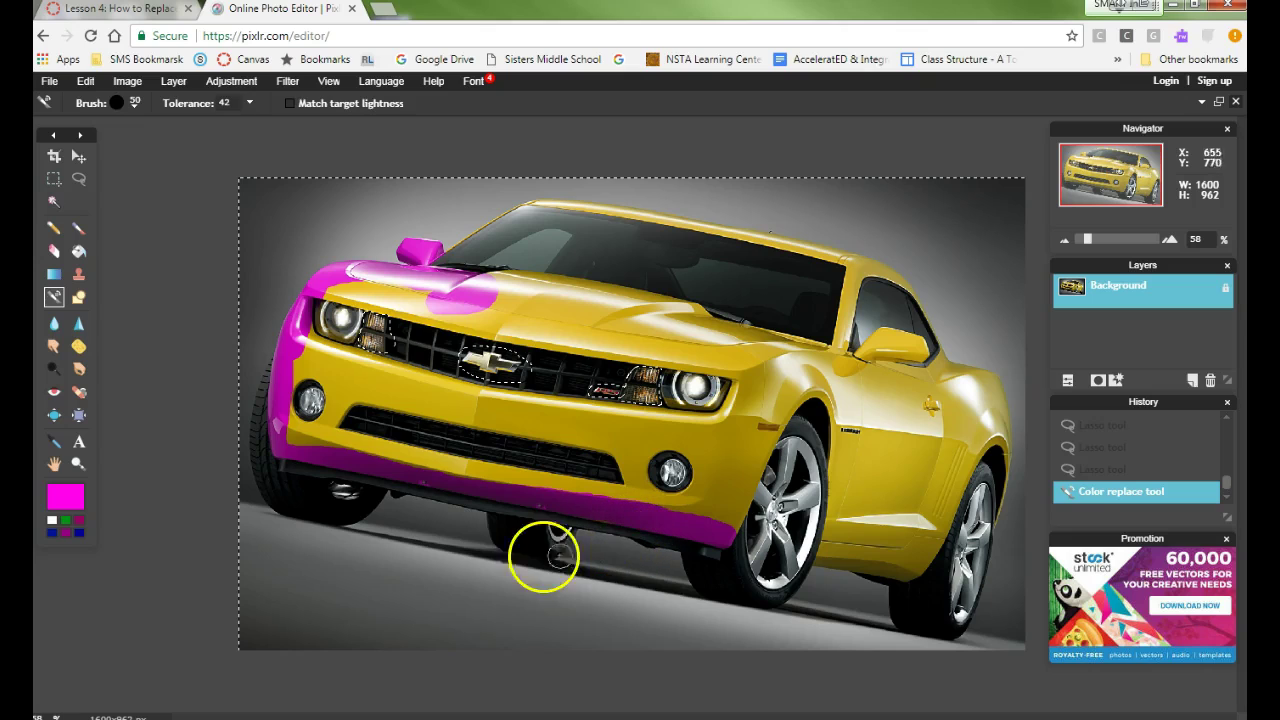
mouse_move(720, 536)
left_mouse_down()
mouse_move(820, 351)
mouse_move(684, 318)
mouse_move(701, 305)
mouse_move(632, 315)
mouse_move(572, 347)
mouse_move(517, 417)
mouse_move(503, 481)
mouse_move(504, 499)
mouse_move(598, 350)
mouse_move(667, 301)
mouse_move(515, 428)
mouse_move(525, 460)
mouse_move(657, 435)
mouse_move(770, 383)
mouse_move(678, 428)
mouse_move(692, 362)
mouse_move(622, 384)
mouse_move(617, 348)
mouse_move(697, 326)
mouse_move(754, 343)
mouse_move(650, 357)
mouse_move(666, 340)
mouse_move(790, 355)
mouse_move(752, 474)
mouse_move(714, 523)
mouse_move(757, 388)
left_mouse_up()
mouse_move(672, 387)
left_mouse_down()
mouse_move(629, 440)
mouse_move(695, 387)
mouse_move(613, 446)
mouse_move(587, 419)
mouse_move(549, 410)
mouse_move(606, 399)
mouse_move(622, 410)
mouse_move(561, 425)
mouse_move(647, 453)
mouse_move(737, 441)
mouse_move(755, 418)
mouse_move(725, 443)
mouse_move(722, 398)
mouse_move(720, 456)
mouse_move(686, 520)
mouse_move(700, 462)
mouse_move(658, 511)
mouse_move(657, 478)
mouse_move(645, 492)
mouse_move(634, 472)
mouse_move(622, 510)
mouse_move(587, 475)
mouse_move(545, 490)
mouse_move(547, 442)
mouse_move(606, 420)
mouse_move(538, 421)
mouse_move(520, 460)
mouse_move(529, 475)
mouse_move(624, 507)
mouse_move(576, 512)
left_mouse_up()
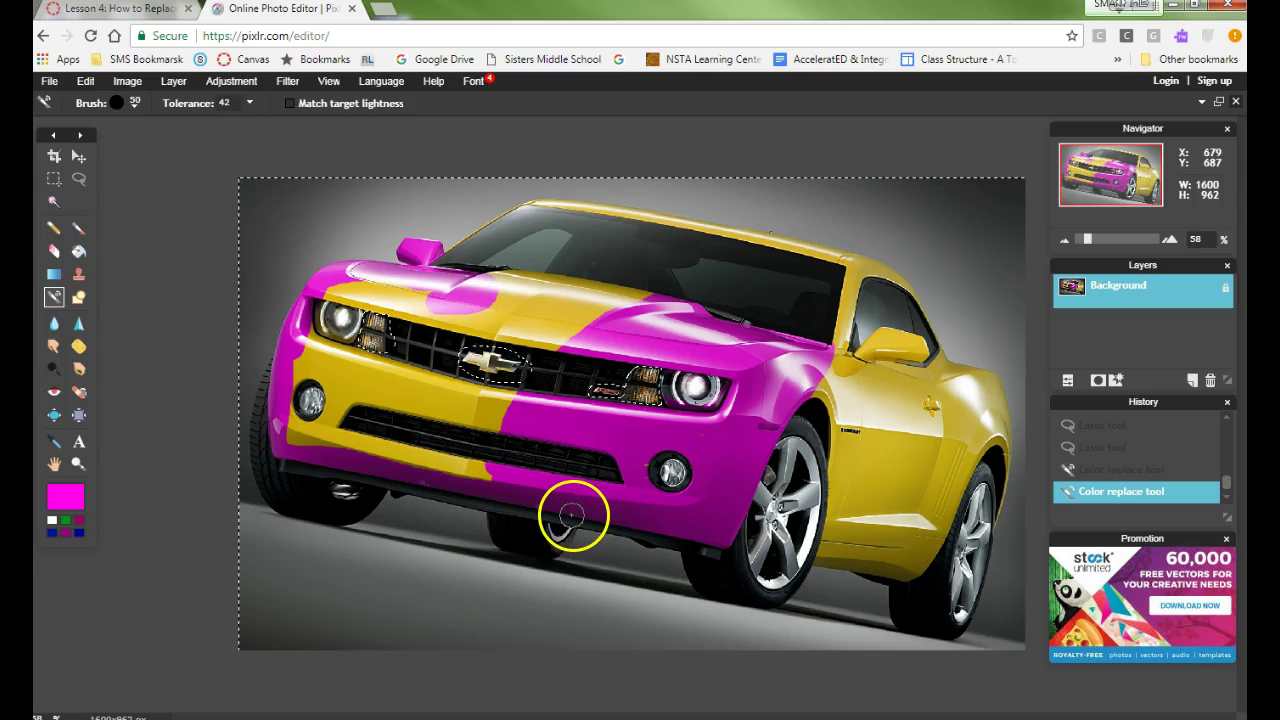
Switch the main color to green and recolor the yellow center of the hood and patches of the bumper below the emblem.
left_click(65, 520)
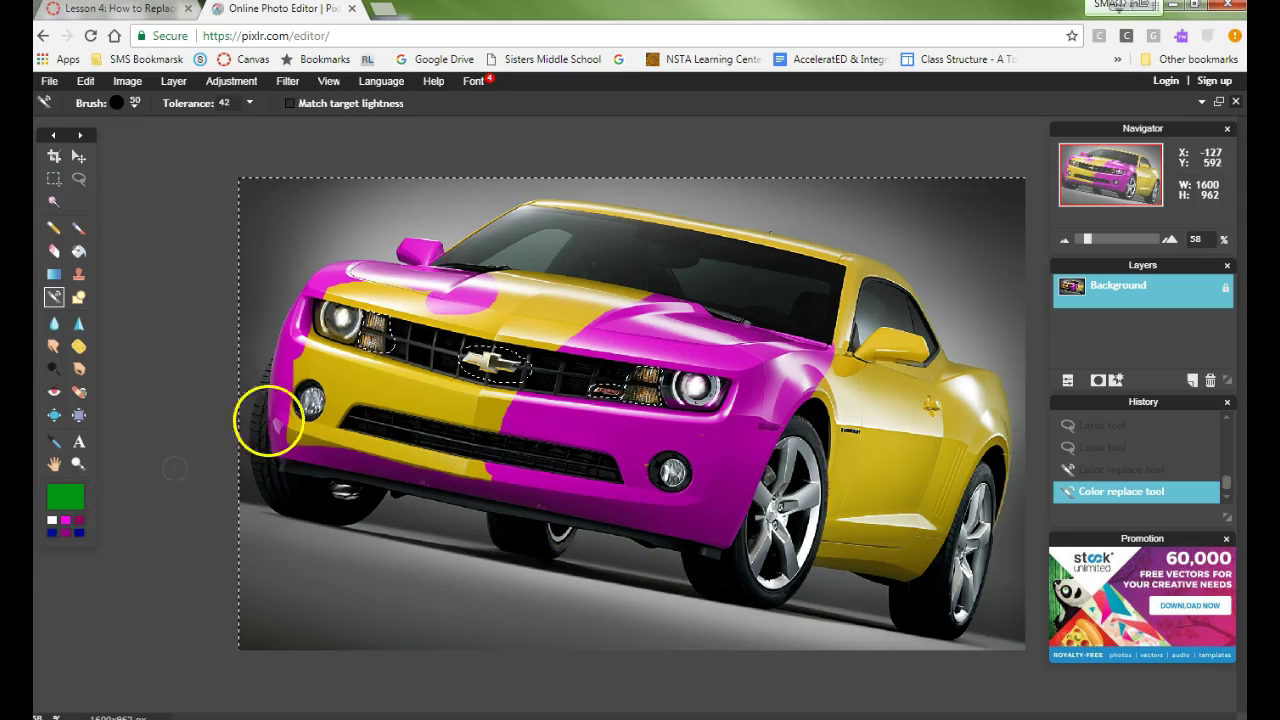
left_click_drag(517, 284, 645, 293)
mouse_move(583, 325)
left_mouse_down()
mouse_move(574, 292)
mouse_move(504, 336)
mouse_move(497, 272)
mouse_move(462, 322)
mouse_move(552, 329)
mouse_move(510, 356)
left_mouse_up()
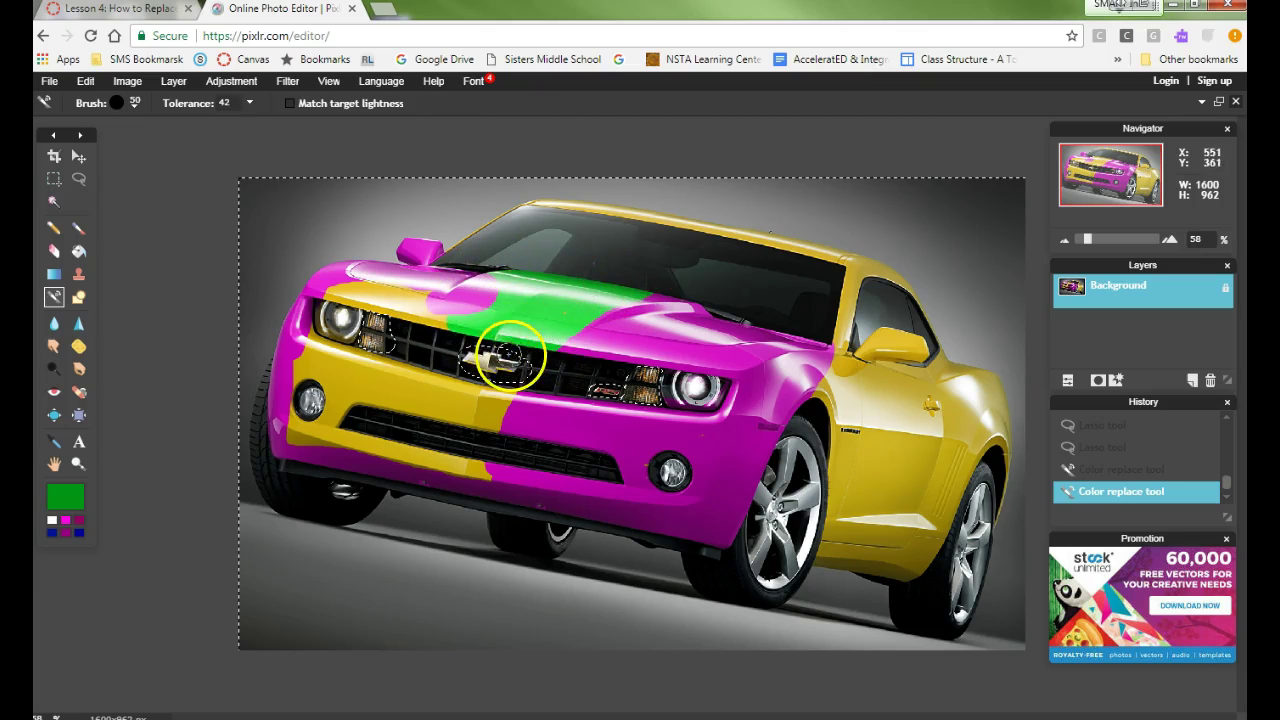
mouse_move(463, 400)
left_mouse_down()
mouse_move(521, 398)
mouse_move(490, 423)
mouse_move(480, 471)
left_mouse_up()
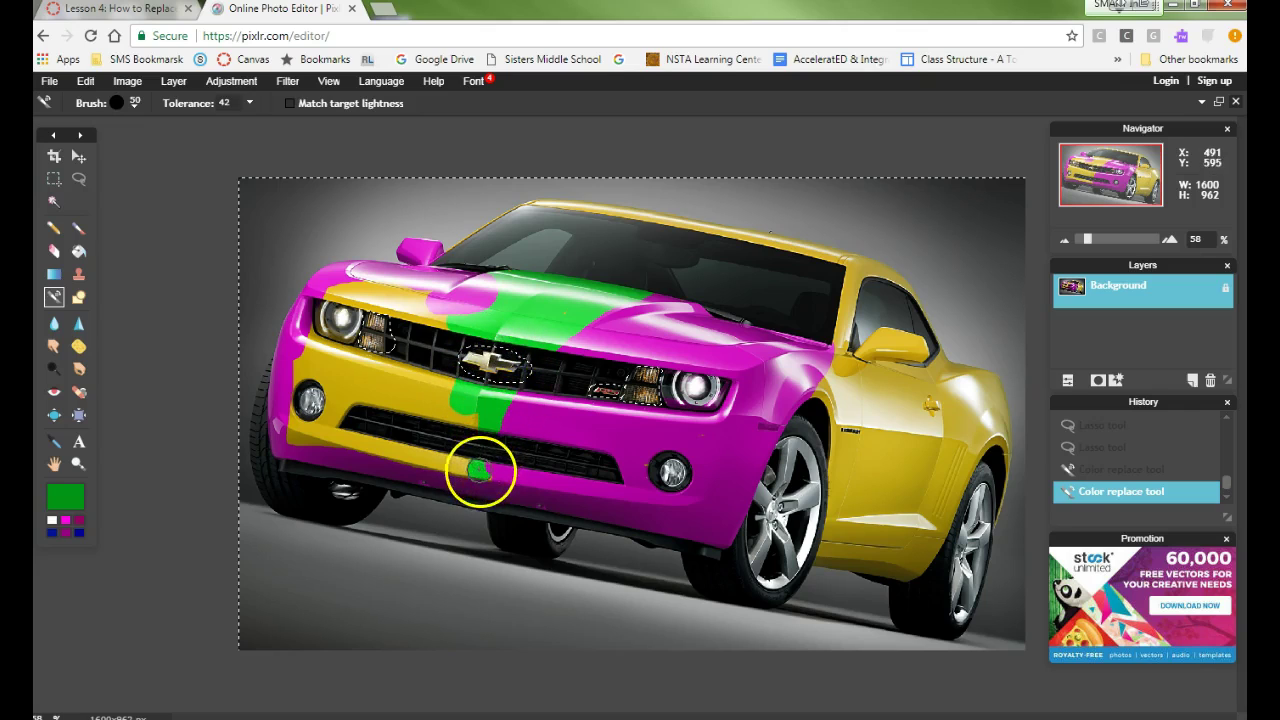
Recolor the remaining yellow on the front bumper and hood, the magenta mirror, and the magenta hood patch in green.
mouse_move(400, 391)
left_mouse_down()
mouse_move(452, 417)
mouse_move(510, 416)
mouse_move(331, 413)
mouse_move(316, 447)
mouse_move(325, 429)
mouse_move(499, 468)
mouse_move(374, 457)
mouse_move(311, 425)
mouse_move(296, 399)
mouse_move(296, 365)
mouse_move(316, 350)
mouse_move(403, 366)
left_mouse_up()
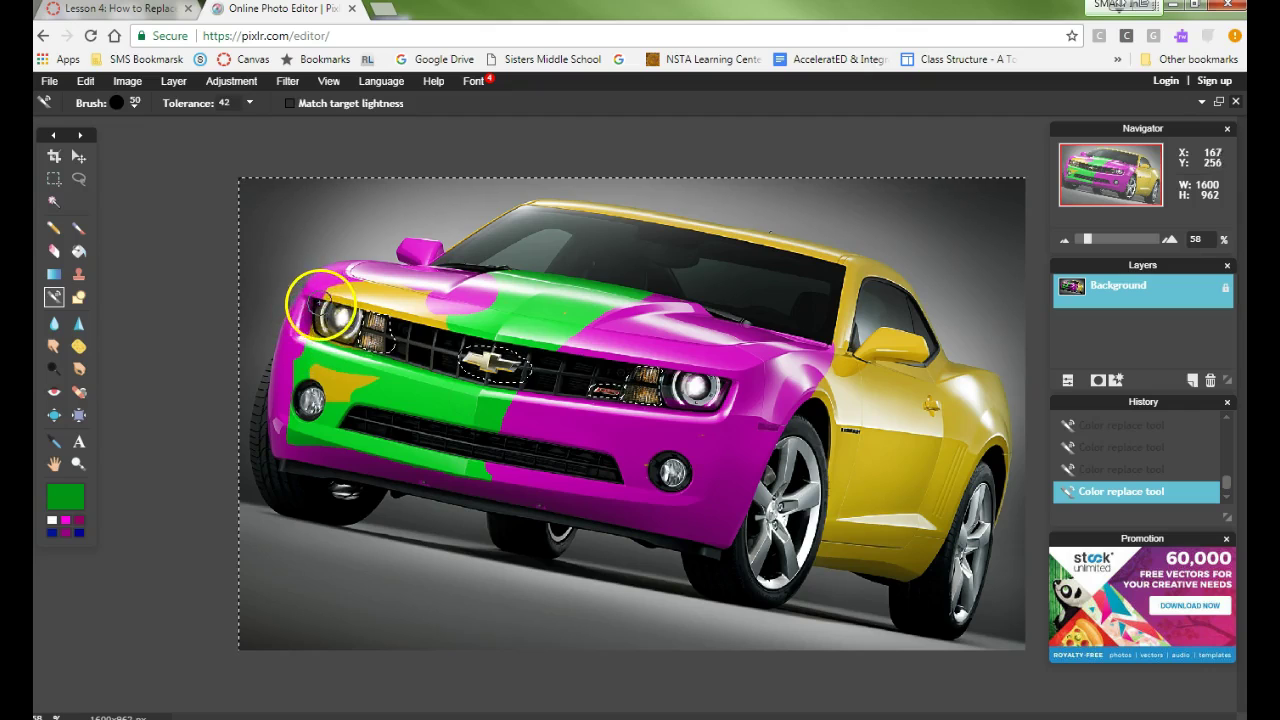
mouse_move(319, 376)
left_mouse_down()
mouse_move(357, 377)
mouse_move(318, 376)
left_mouse_up()
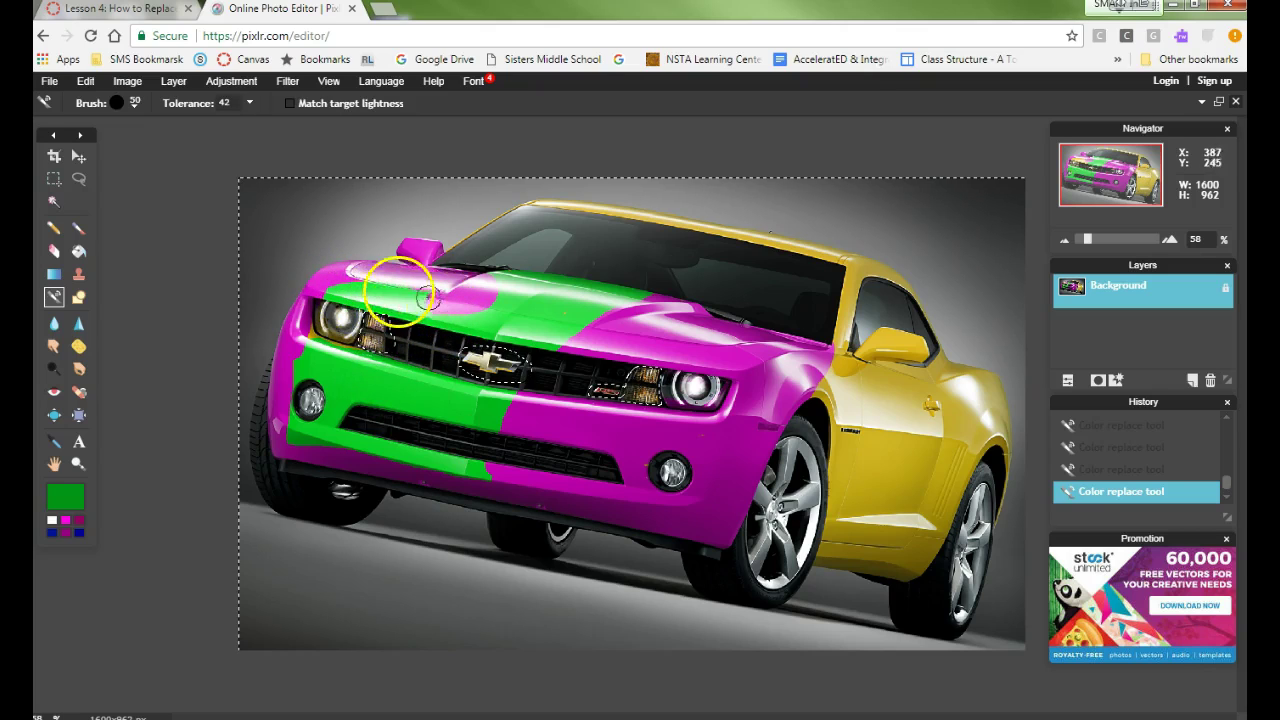
left_click_drag(418, 250, 425, 247)
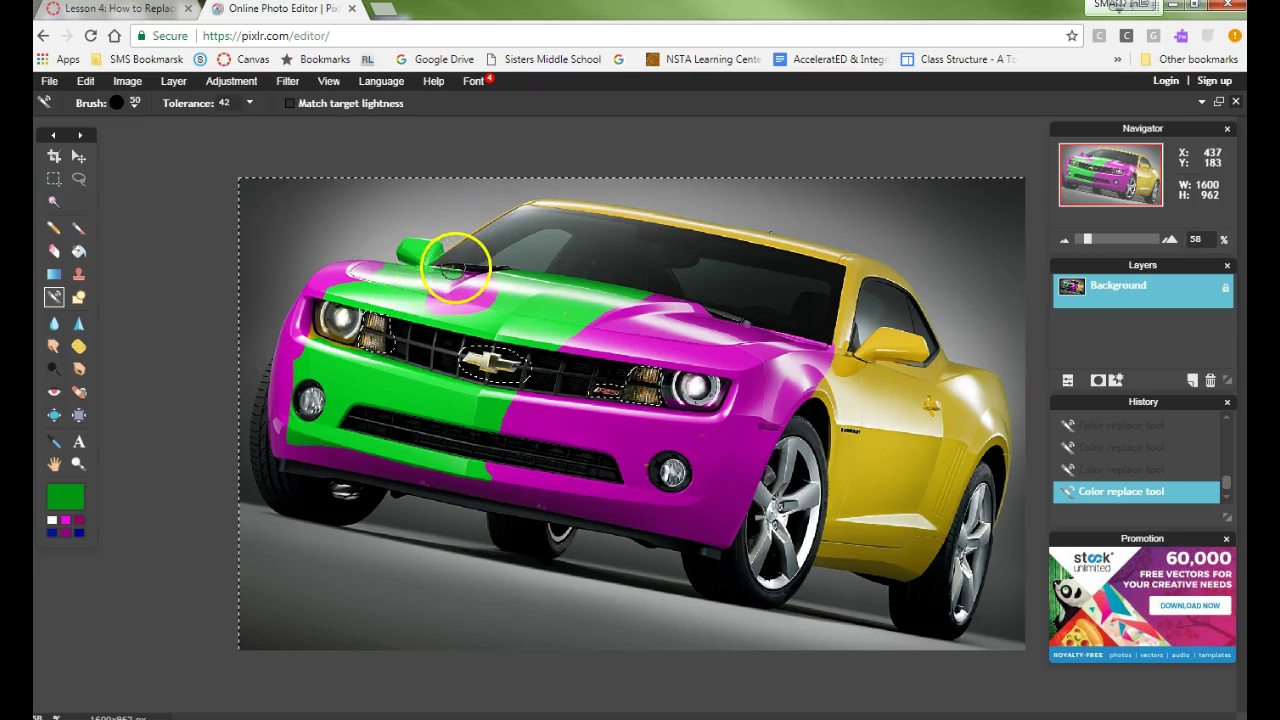
left_click_drag(457, 283, 477, 299)
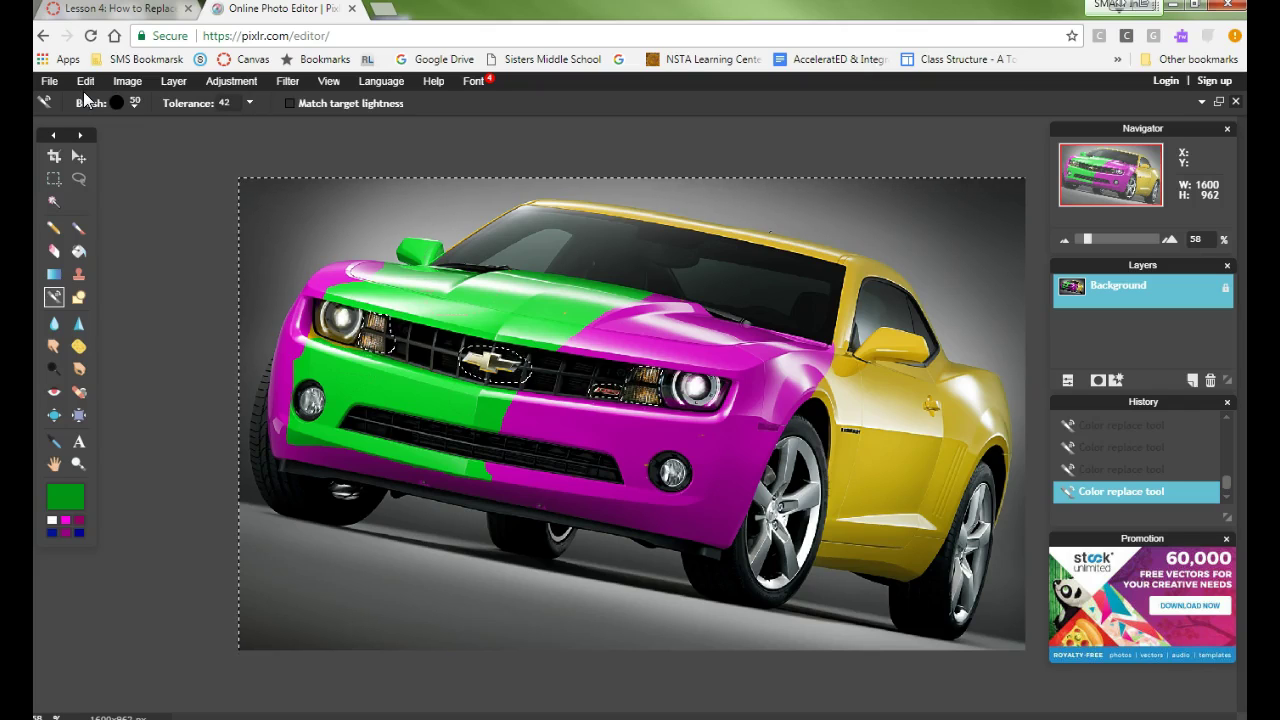
Open the photo IMG_20170926_092615 from the Desktop.
left_click(48, 84)
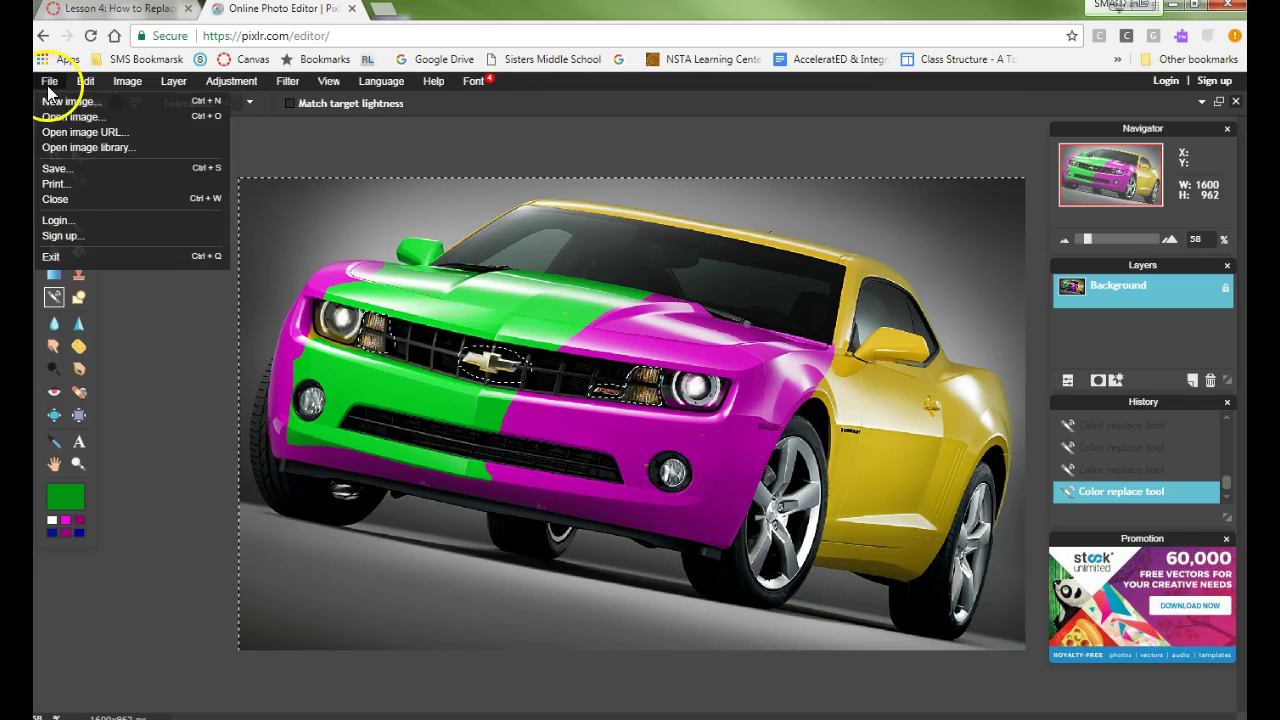
left_click(120, 117)
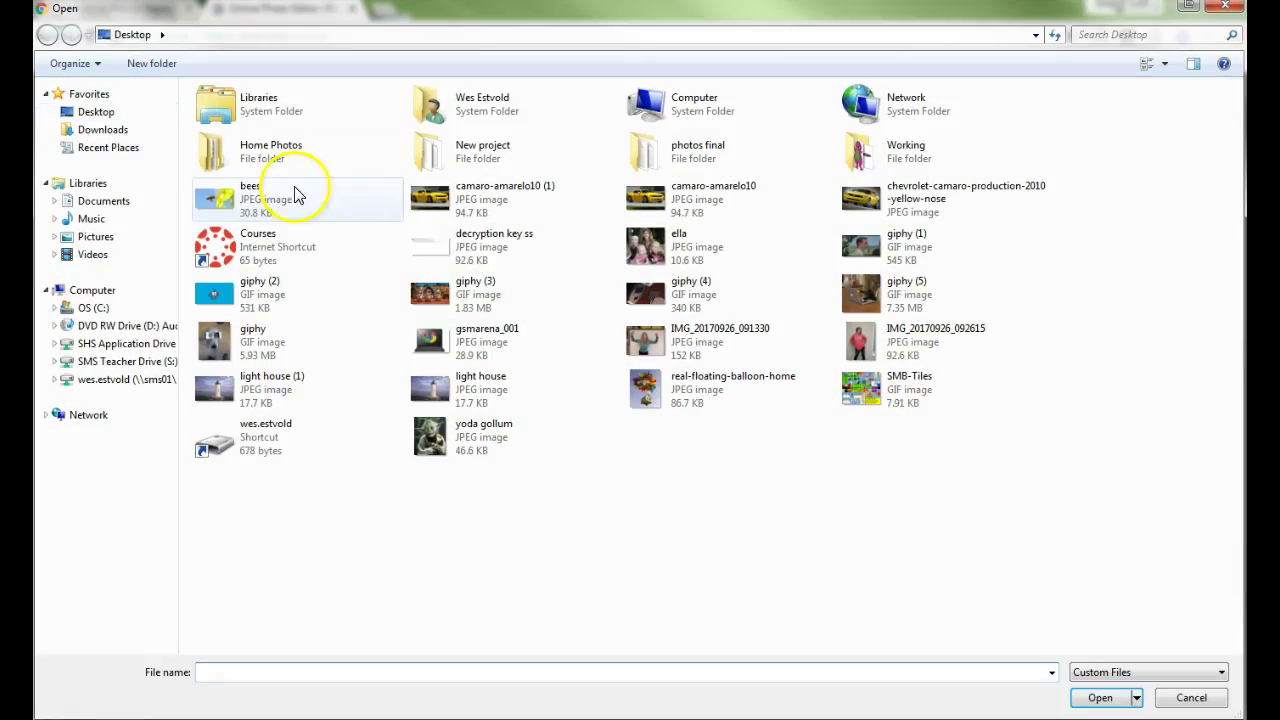
left_click(858, 340)
left_click(1100, 700)
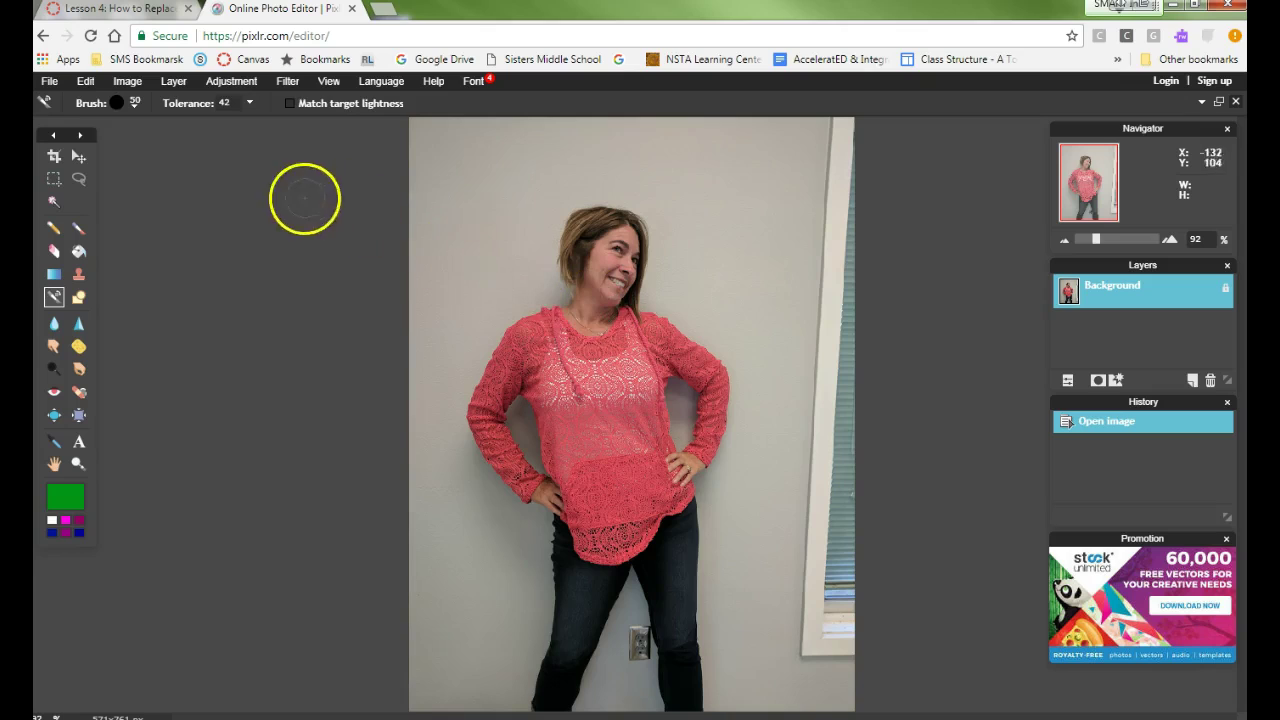
Crop the photo around the woman from above her head to her upper thighs, about 396 by 522 pixels, and select the whole image.
left_click(54, 157)
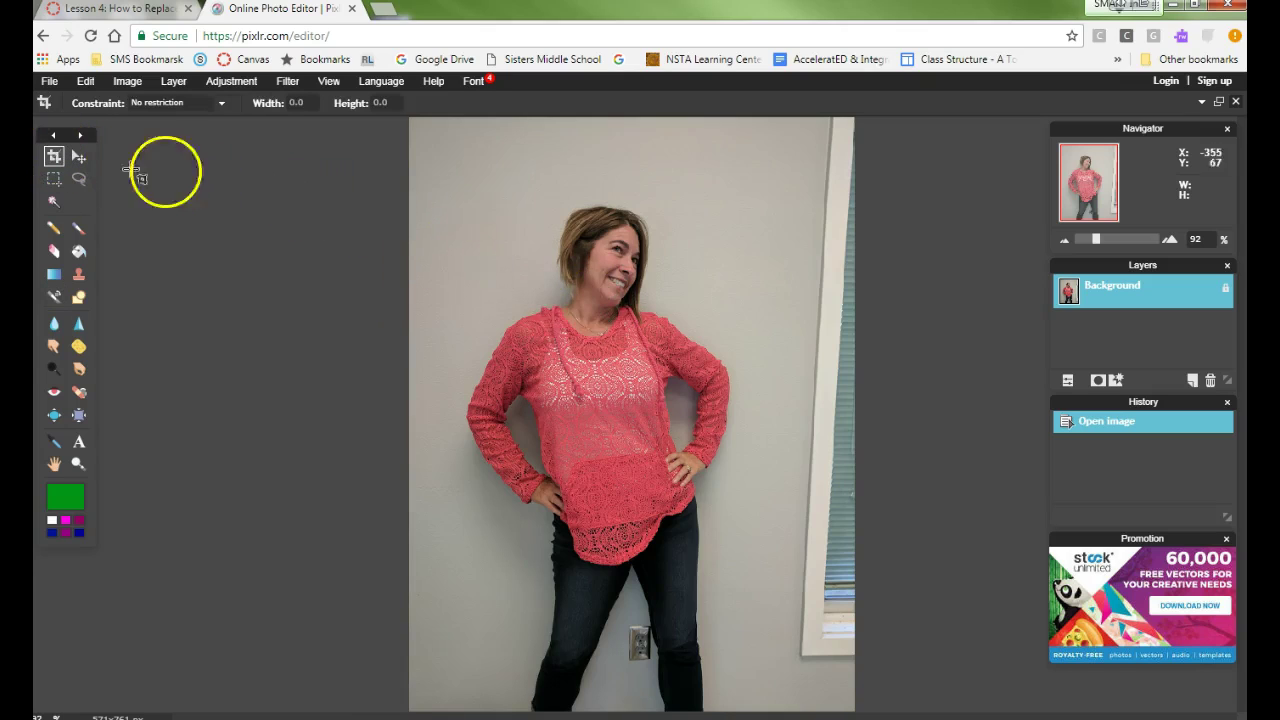
left_click_drag(457, 174, 765, 581)
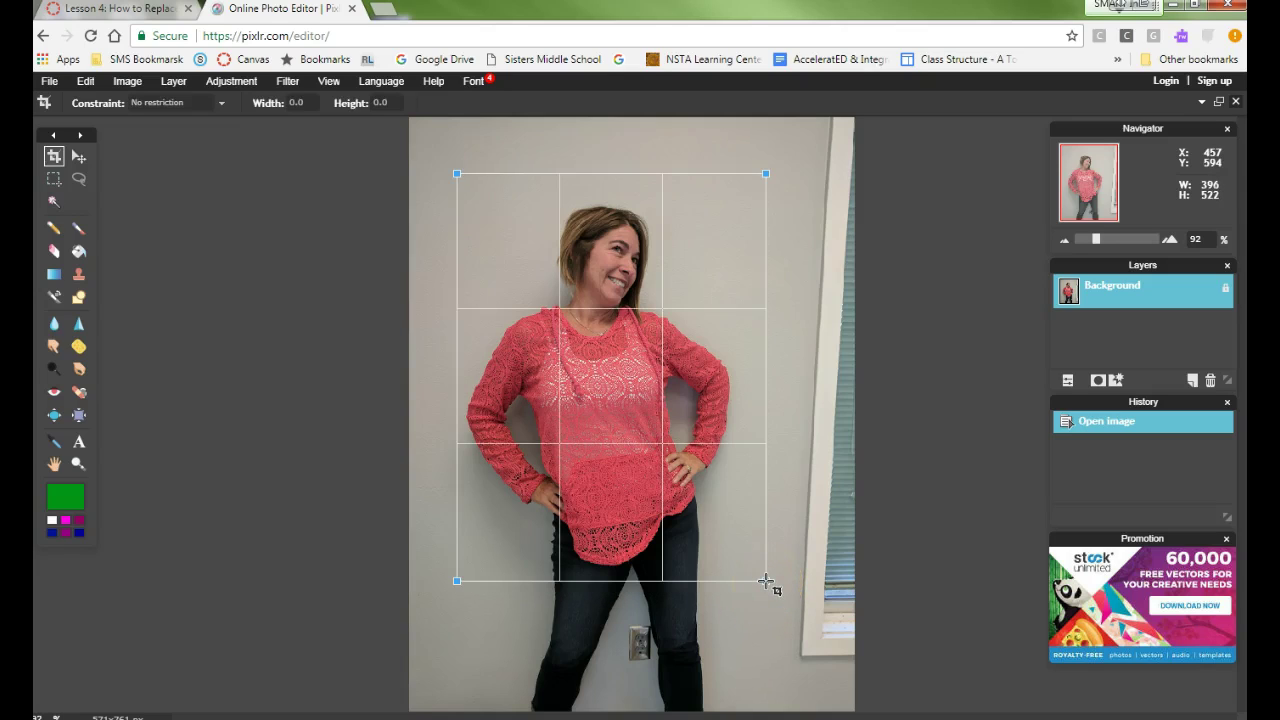
key("Return")
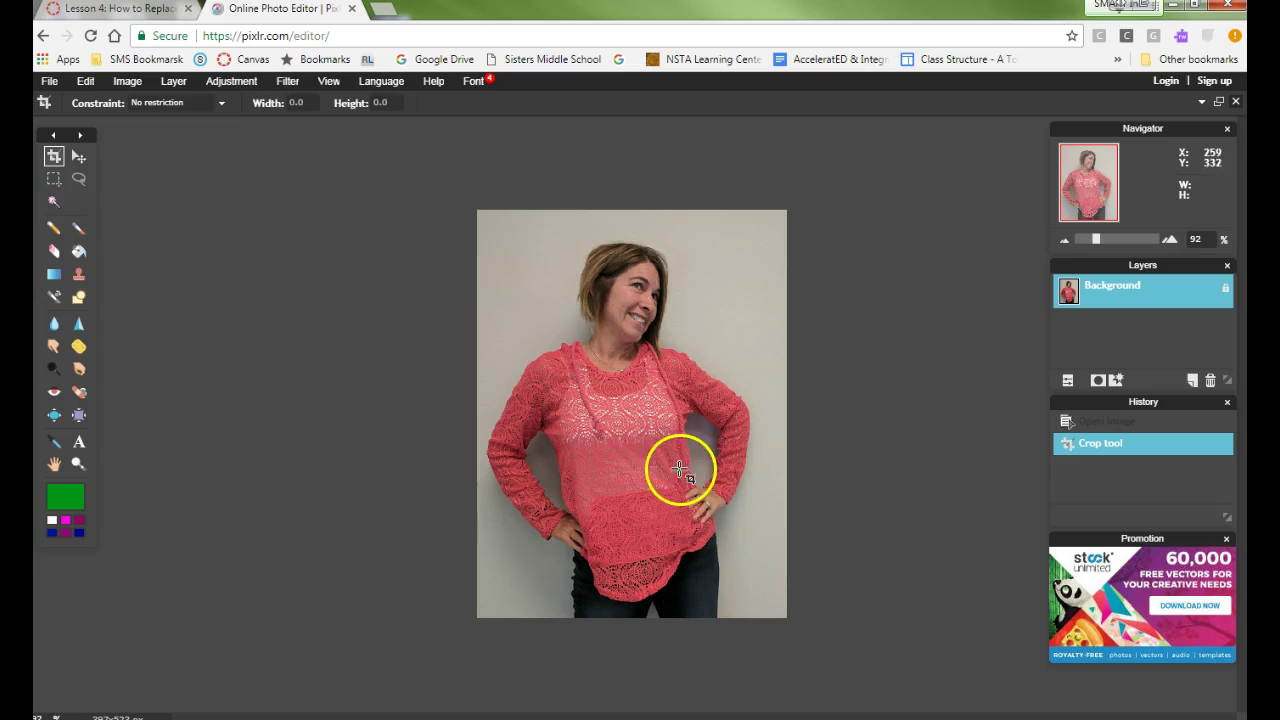
left_click(85, 81)
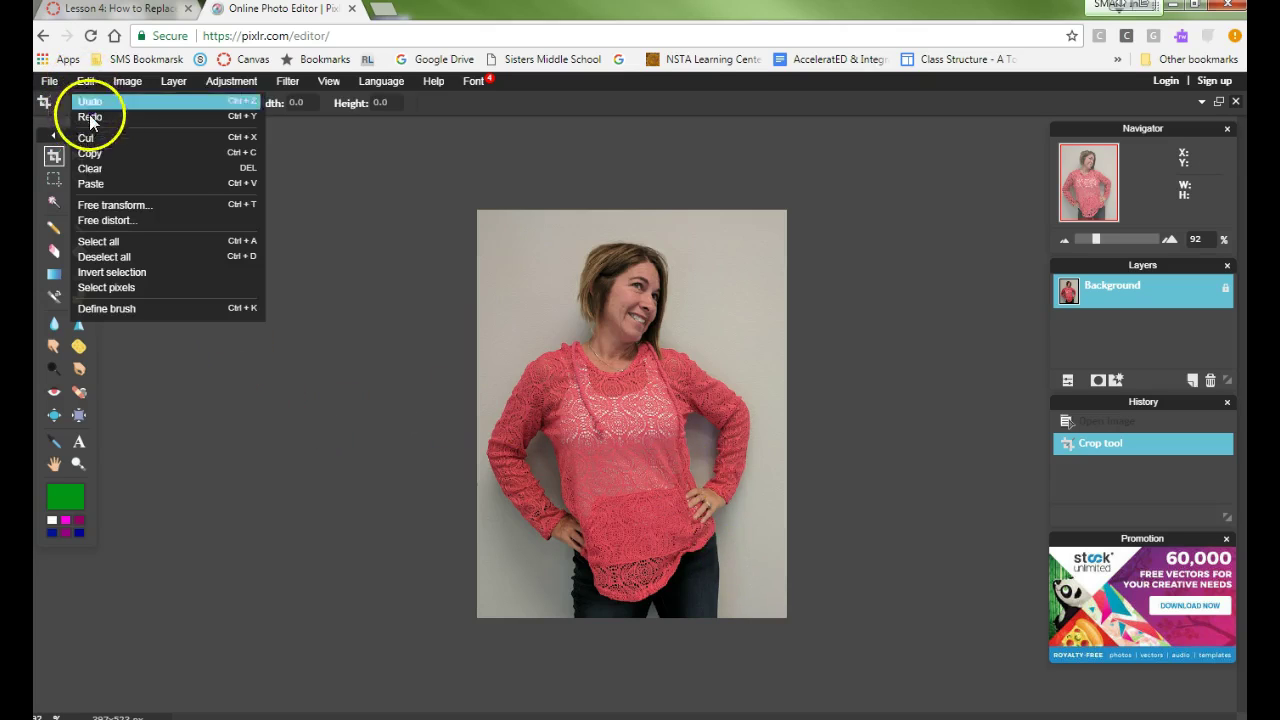
left_click(118, 243)
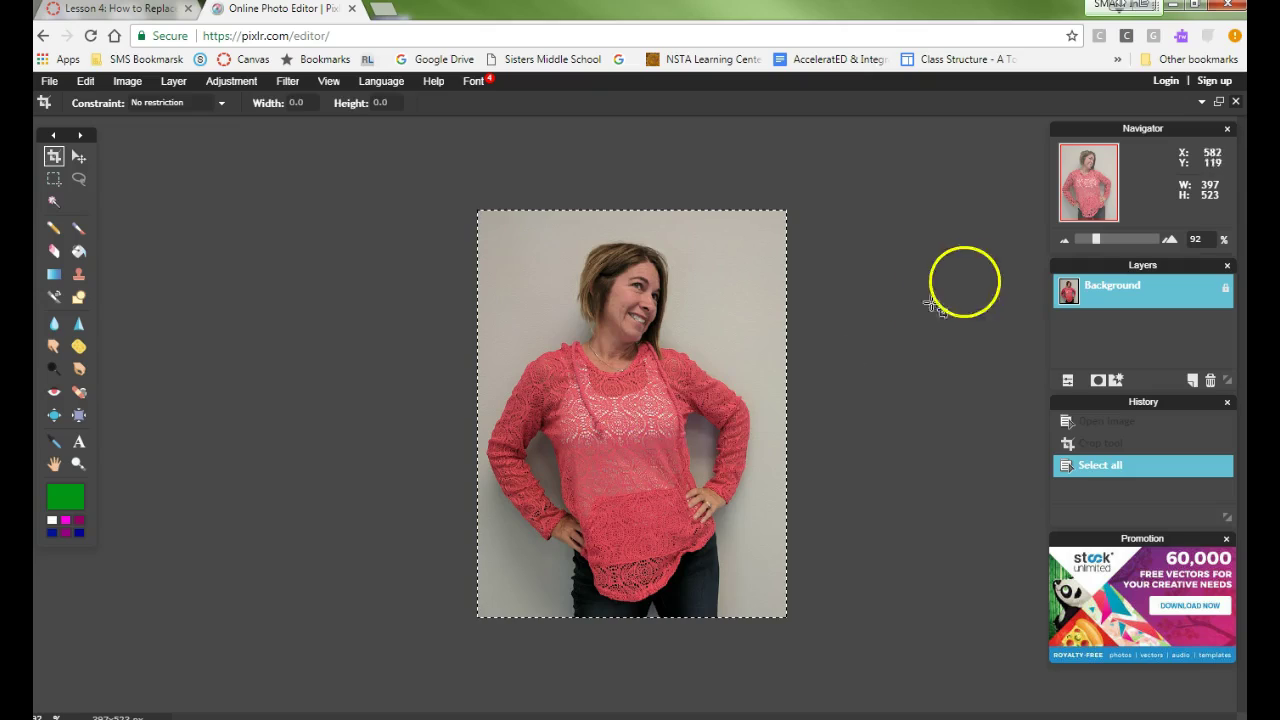
Set the main color to bright green, hex 08ff29.
left_click_drag(1100, 239, 1113, 238)
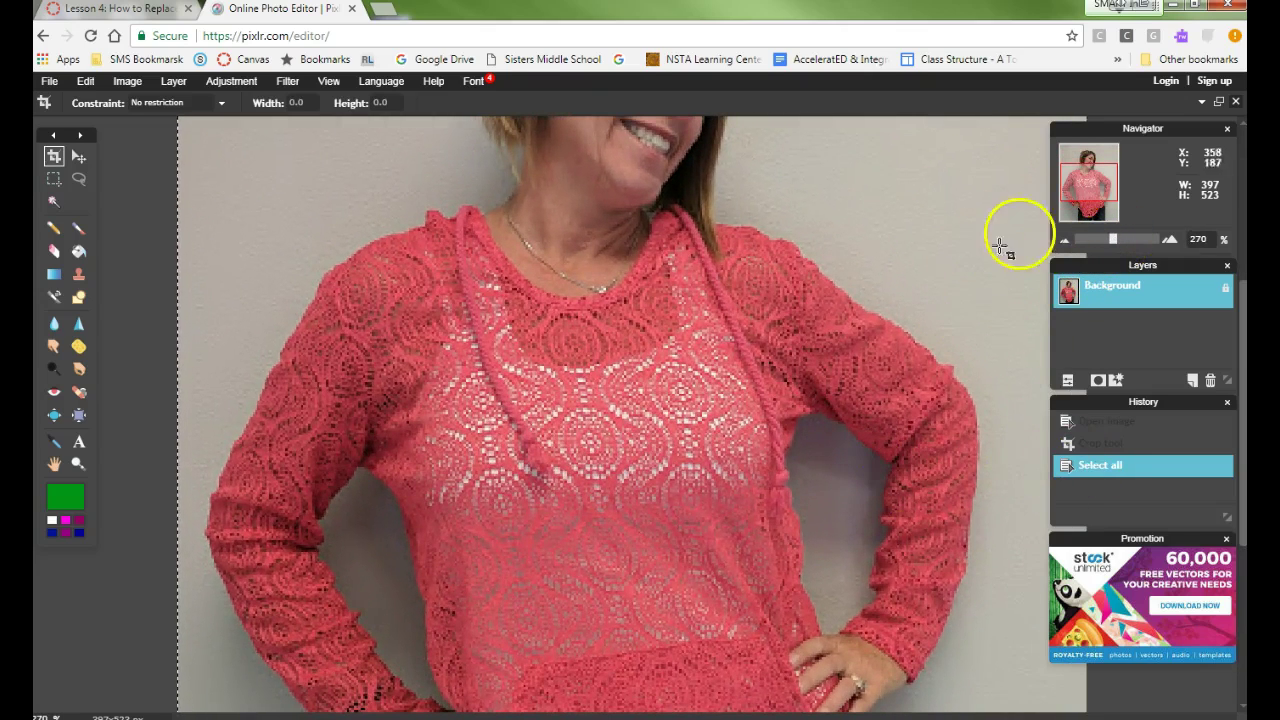
left_click_drag(1074, 189, 1078, 210)
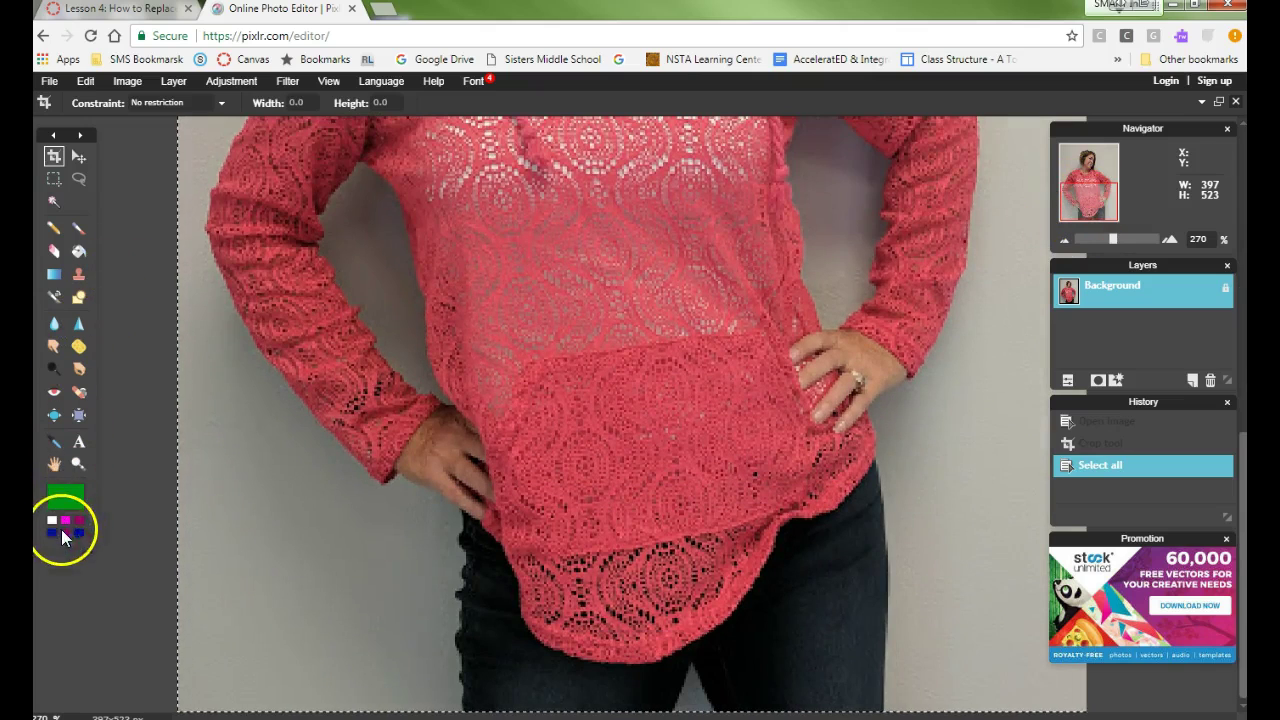
left_click(66, 497)
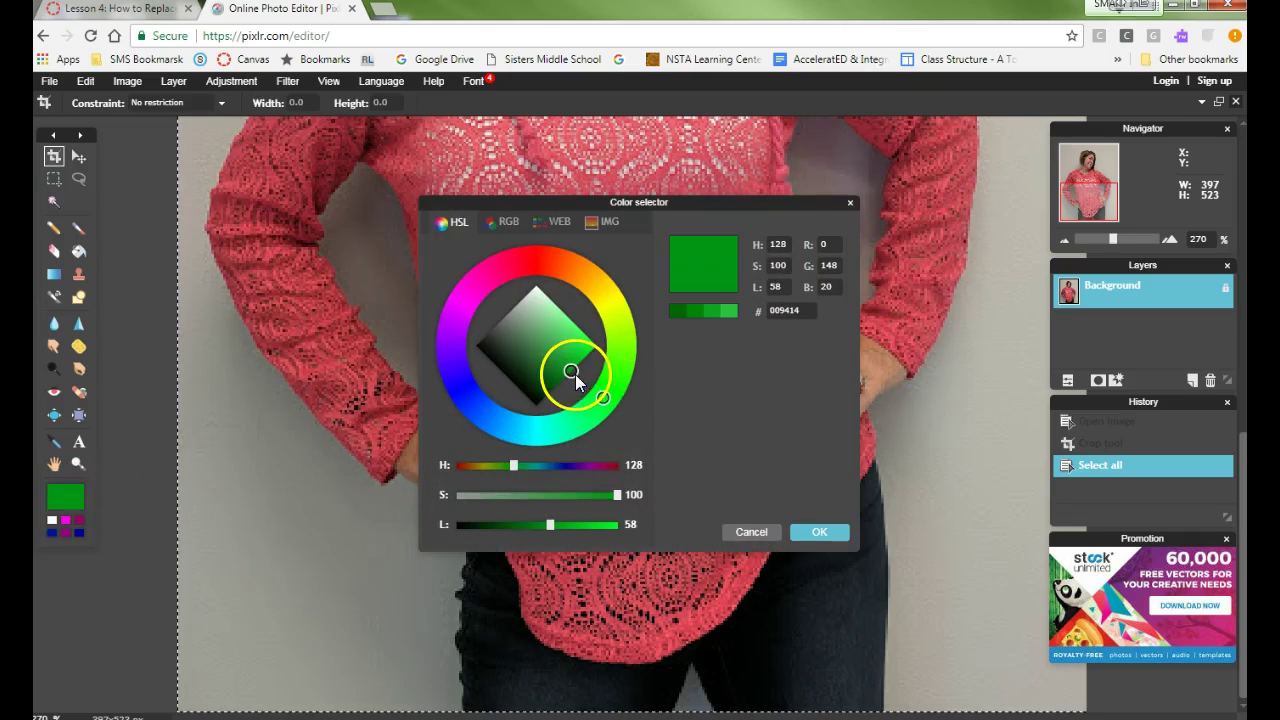
left_click_drag(575, 374, 596, 343)
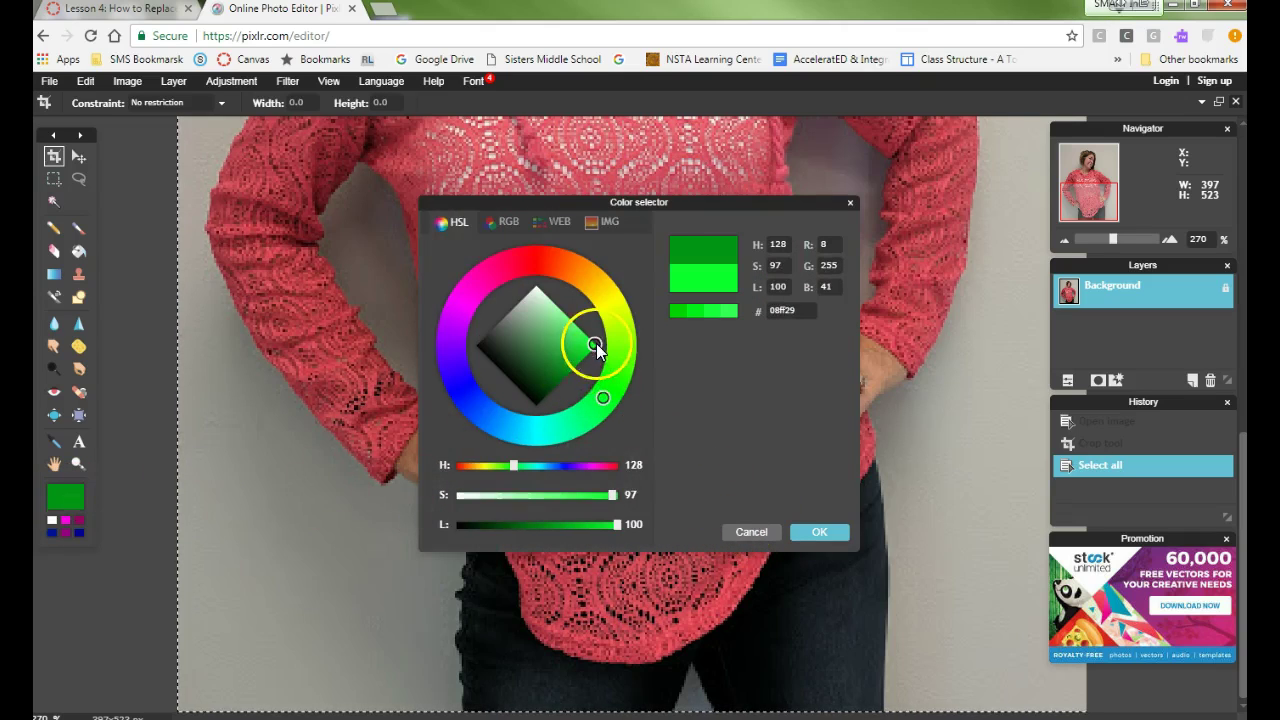
left_click(820, 531)
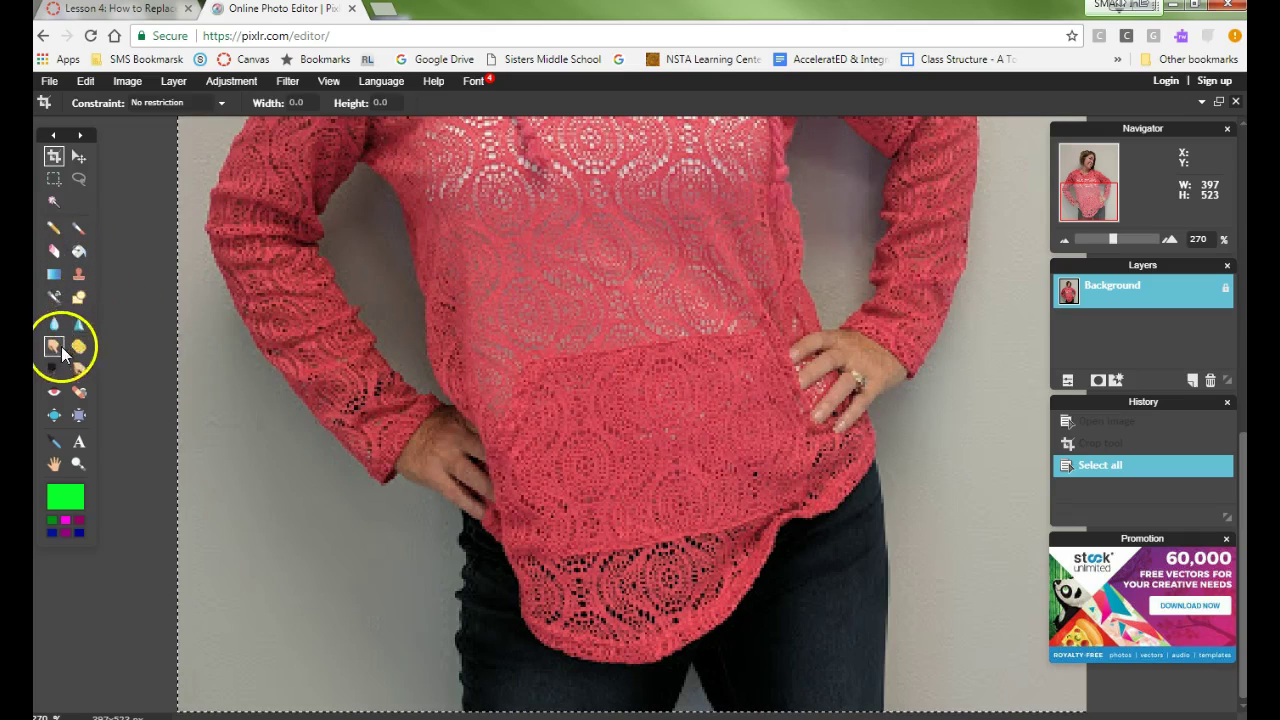
Recolor the curved bottom hem of the blouse in green using the Color Replace tool with the size 20 hard round brush.
left_click(54, 297)
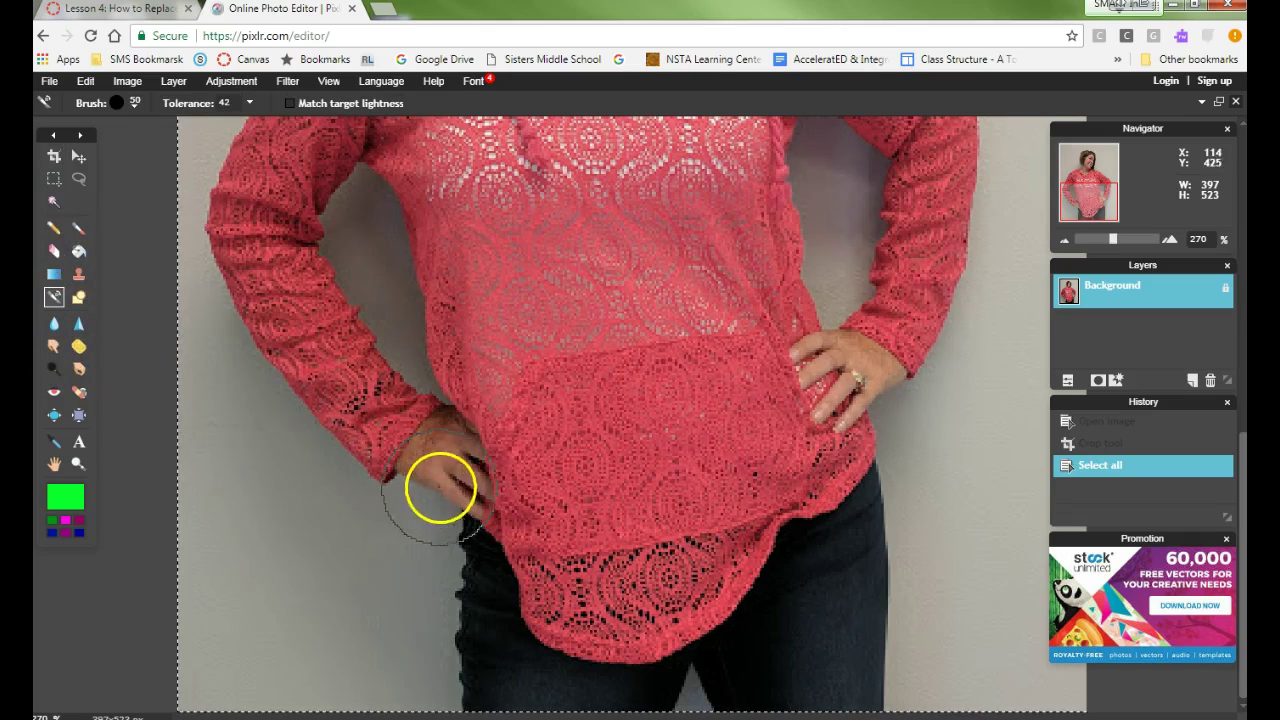
left_click(614, 519)
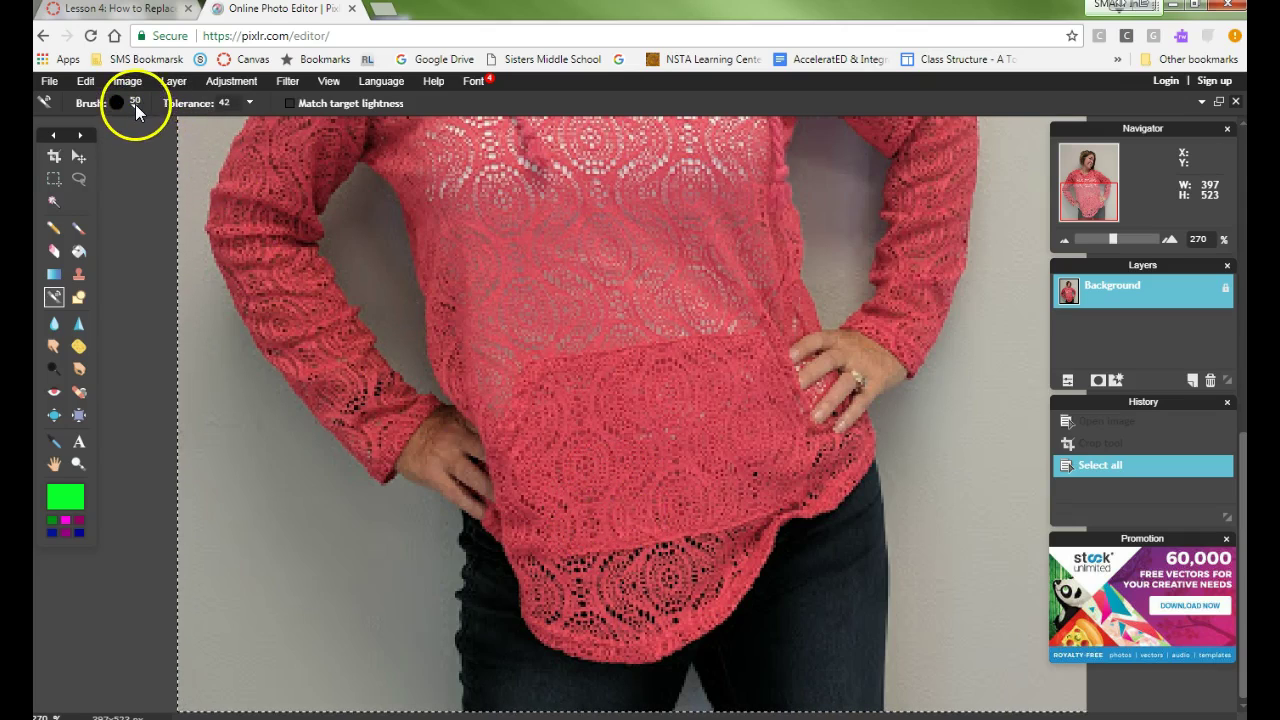
left_click(135, 104)
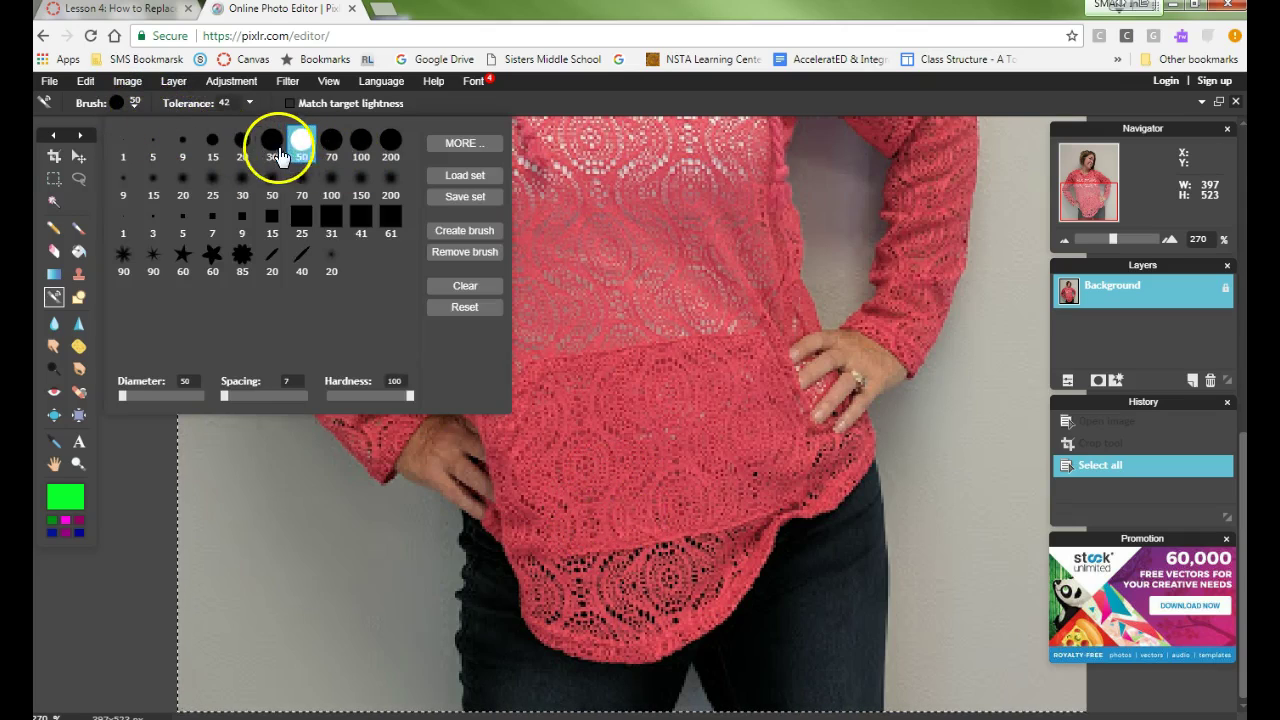
left_click(245, 148)
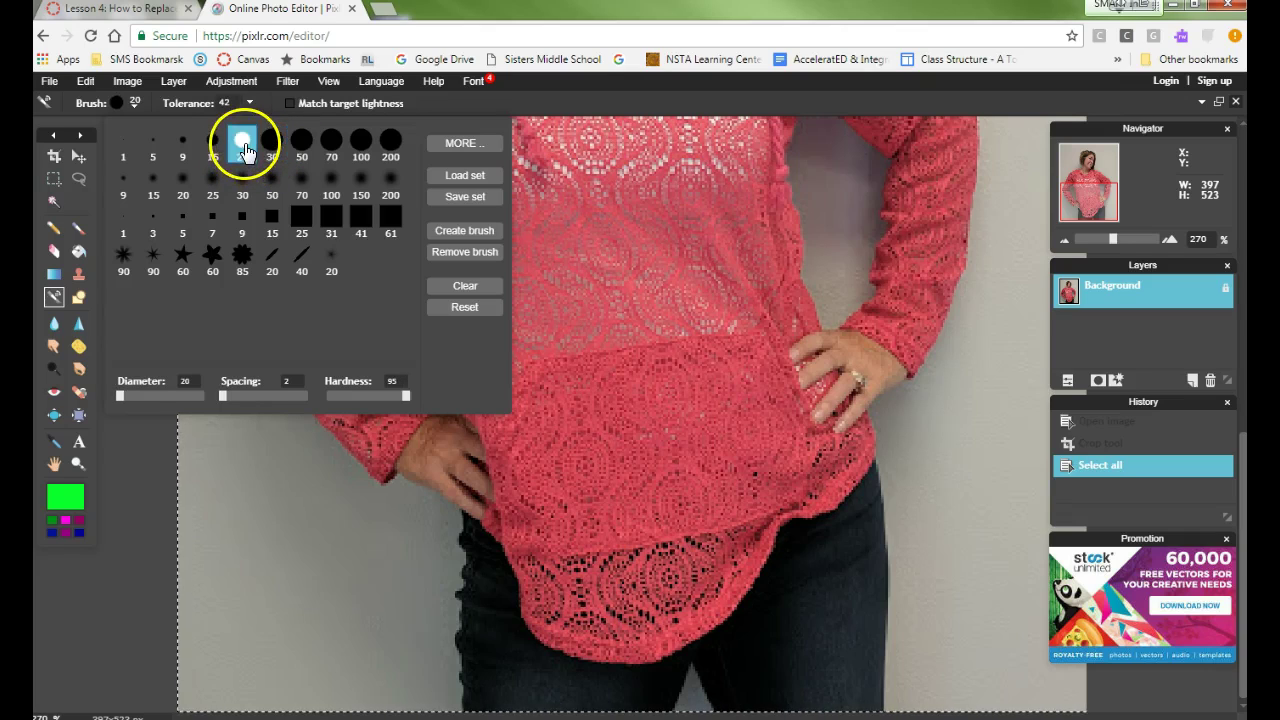
left_click(535, 478)
mouse_move(513, 478)
left_mouse_down()
mouse_move(500, 524)
mouse_move(527, 562)
mouse_move(541, 624)
mouse_move(561, 642)
mouse_move(647, 650)
mouse_move(677, 641)
mouse_move(779, 517)
mouse_move(858, 457)
mouse_move(815, 493)
left_mouse_up()
mouse_move(775, 421)
left_mouse_down()
mouse_move(835, 405)
mouse_move(673, 483)
left_mouse_up()
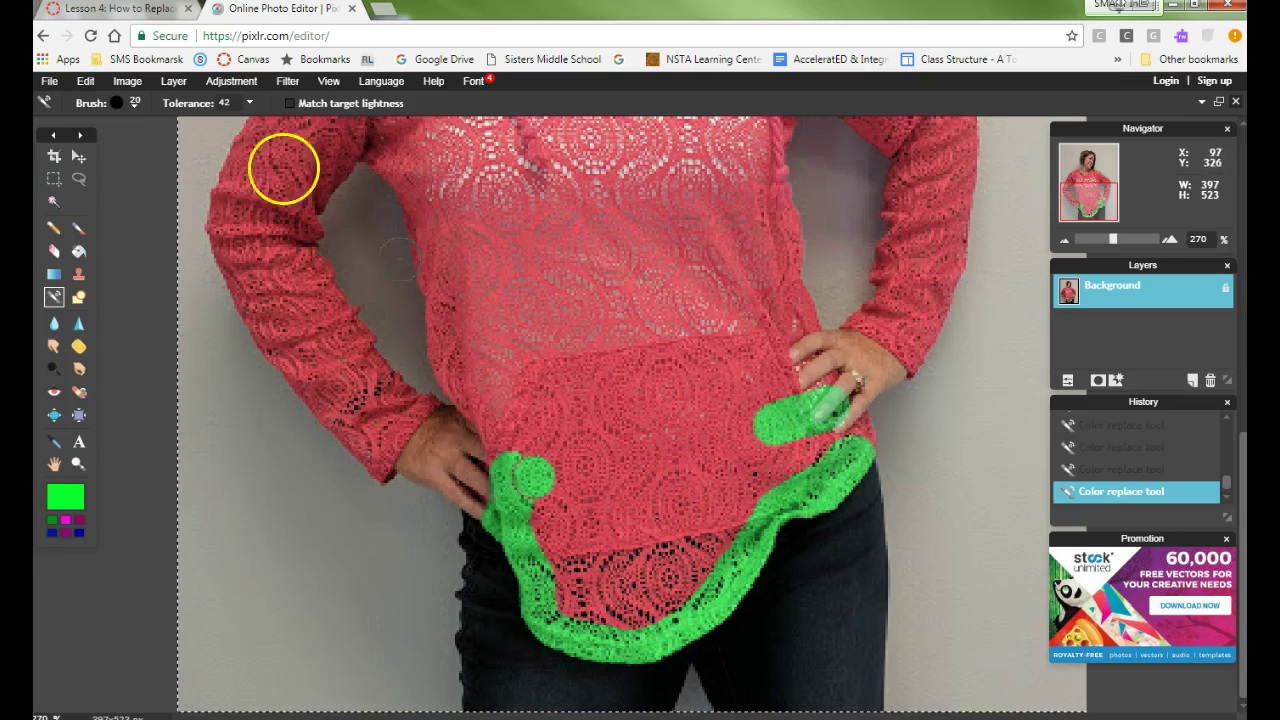
left_click(82, 84)
left_click(88, 100)
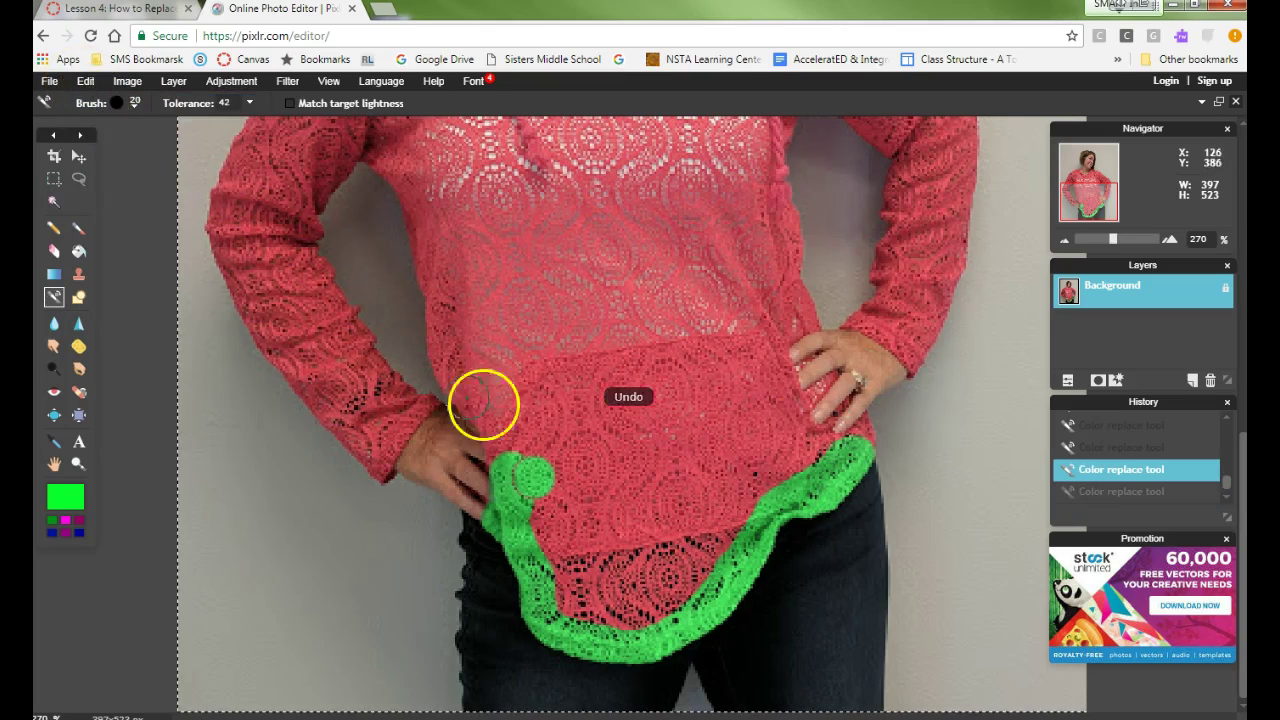
Recolor part of the blouse's lower front panel in green, and fill the fabric between the ringed hand's lower fingers with the size 5 brush.
mouse_move(643, 462)
left_mouse_down()
mouse_move(775, 492)
mouse_move(800, 463)
mouse_move(826, 460)
mouse_move(800, 449)
mouse_move(737, 463)
mouse_move(766, 326)
left_mouse_up()
left_click(133, 104)
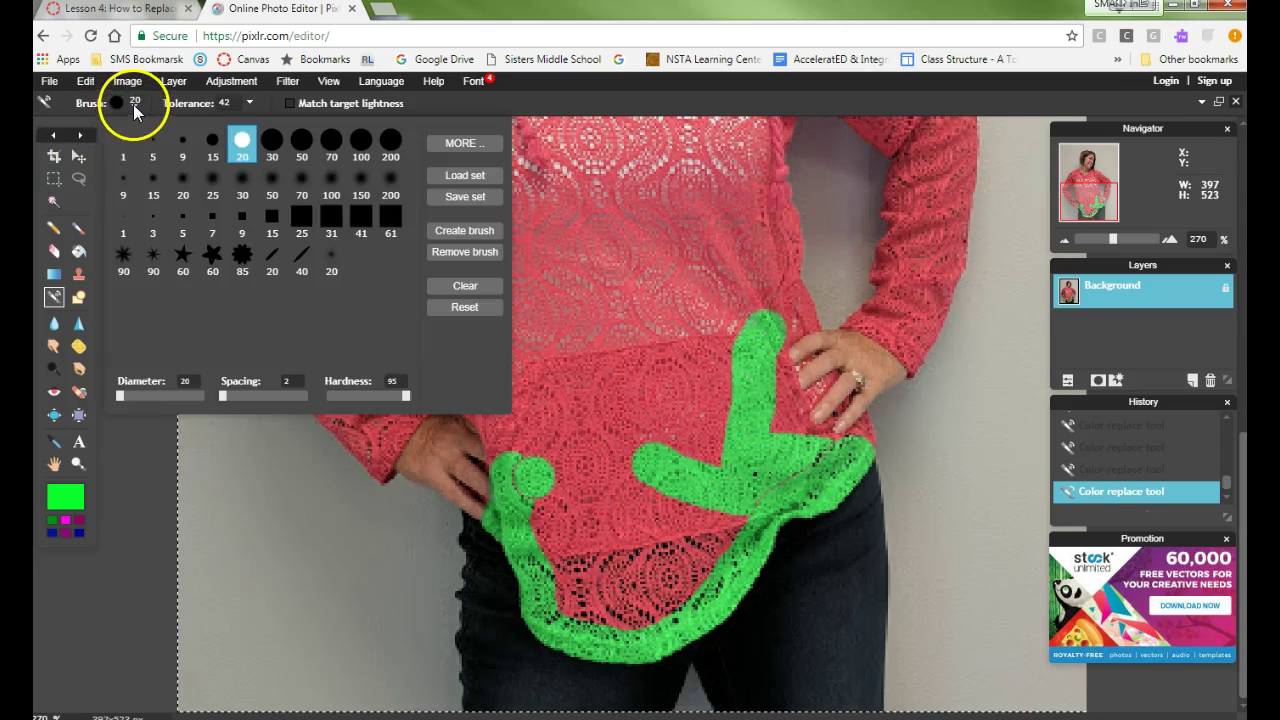
left_click(153, 143)
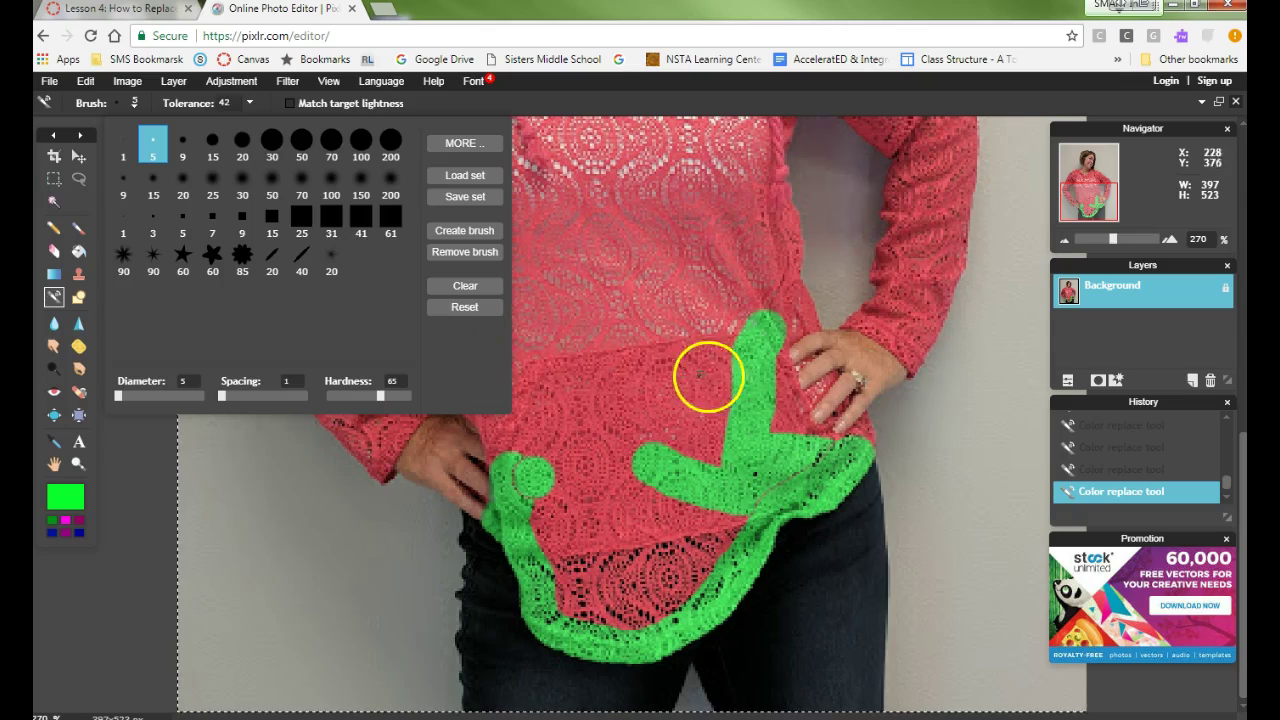
left_click(797, 399)
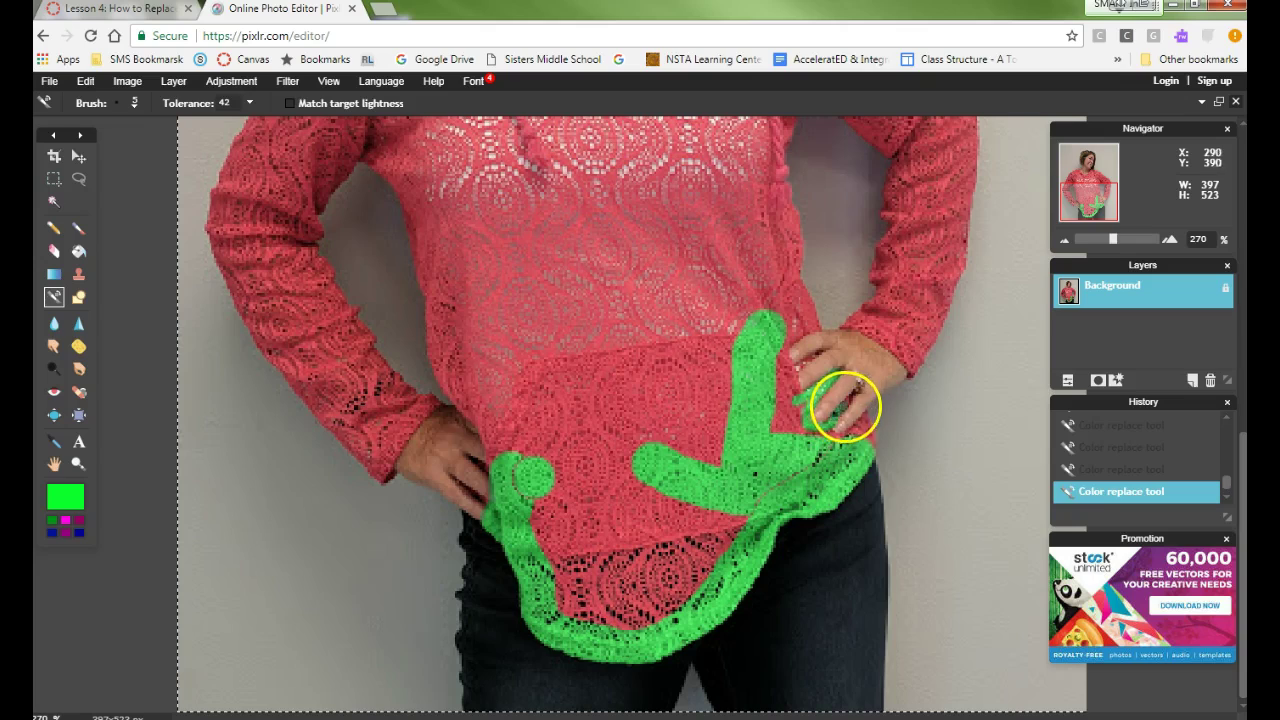
mouse_move(843, 405)
left_mouse_down()
mouse_move(831, 437)
mouse_move(846, 440)
left_mouse_up()
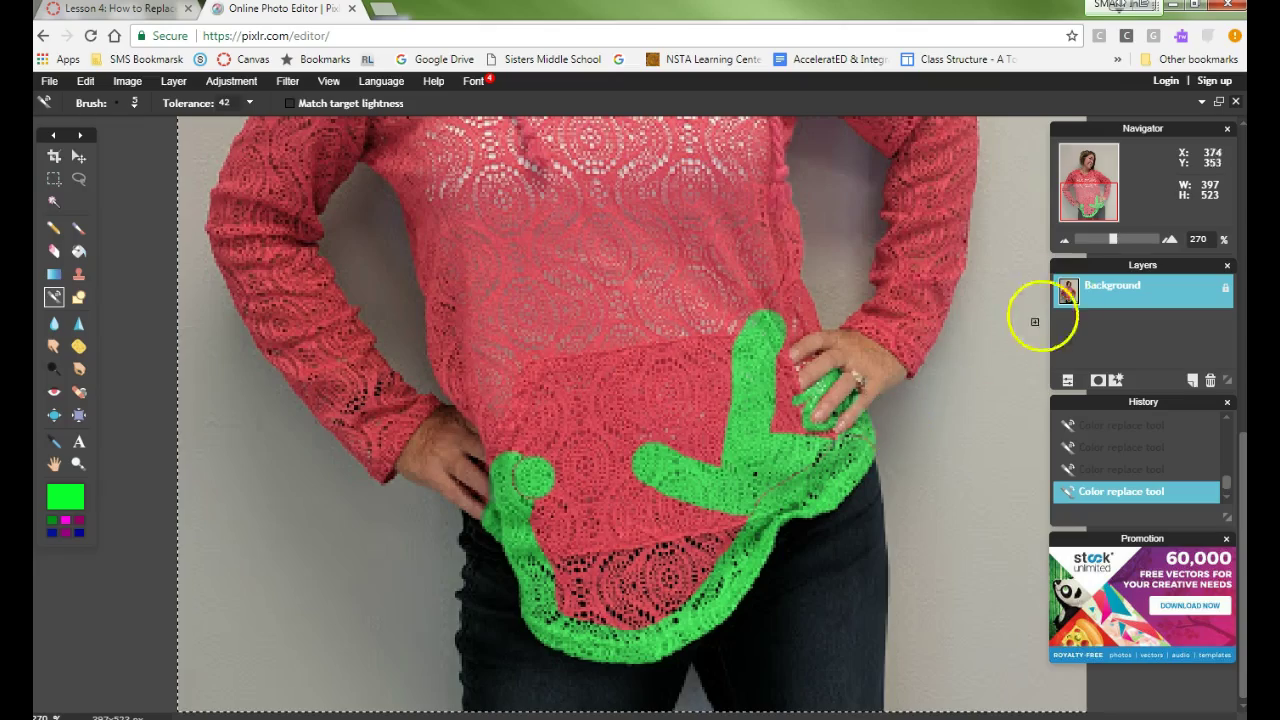
Recolor the narrow fabric gap between the ringed hand's top two fingers in green with the size 1 brush at 800% zoom.
left_click_drag(1114, 239, 1172, 246)
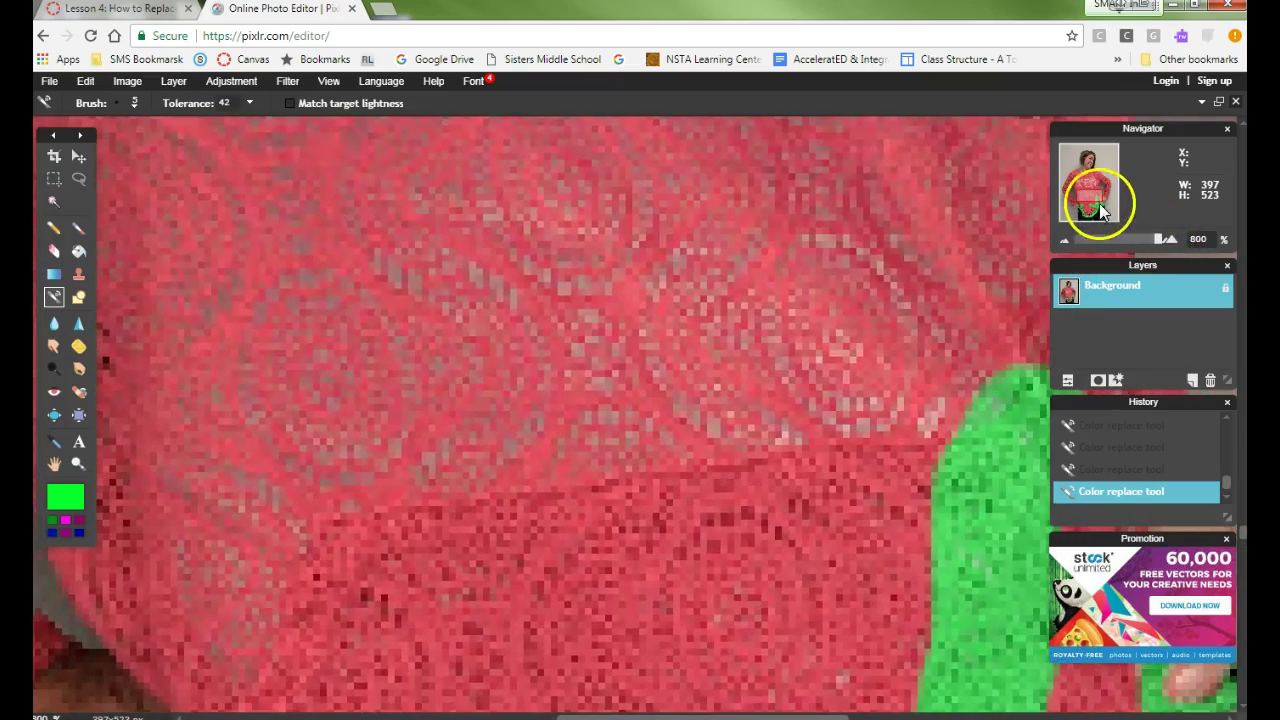
left_click_drag(1097, 194, 1100, 204)
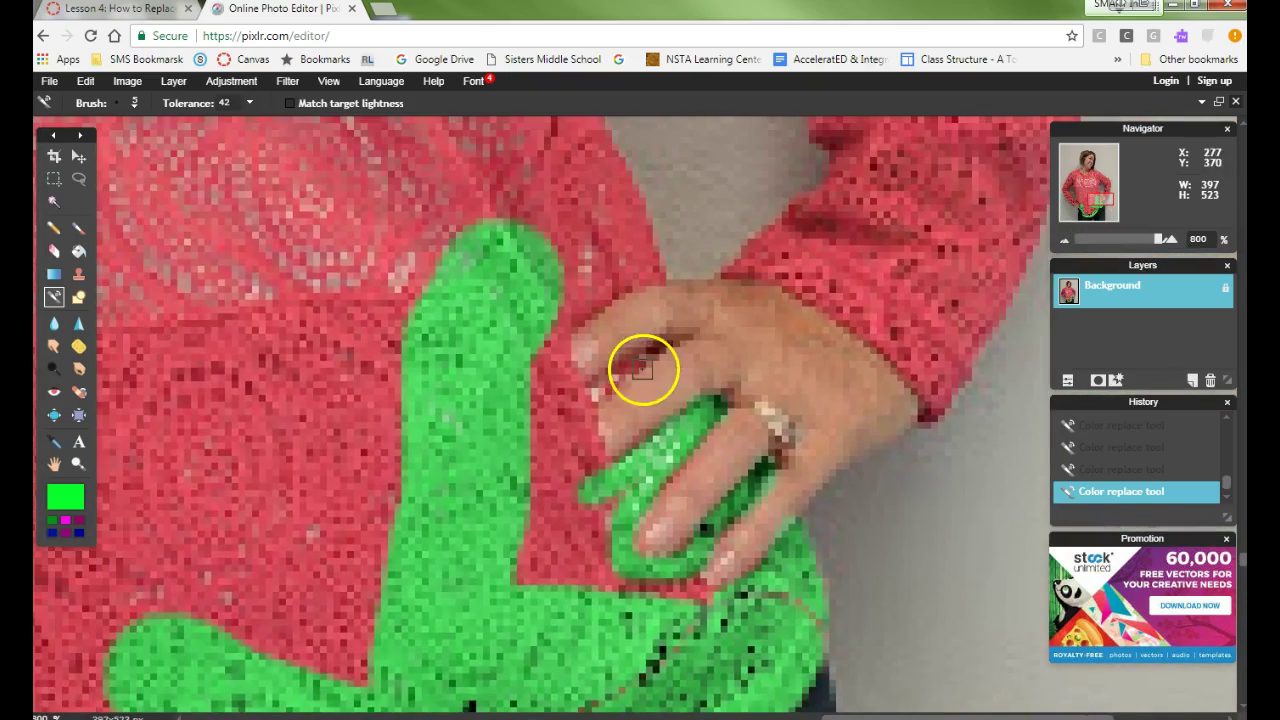
left_click(135, 105)
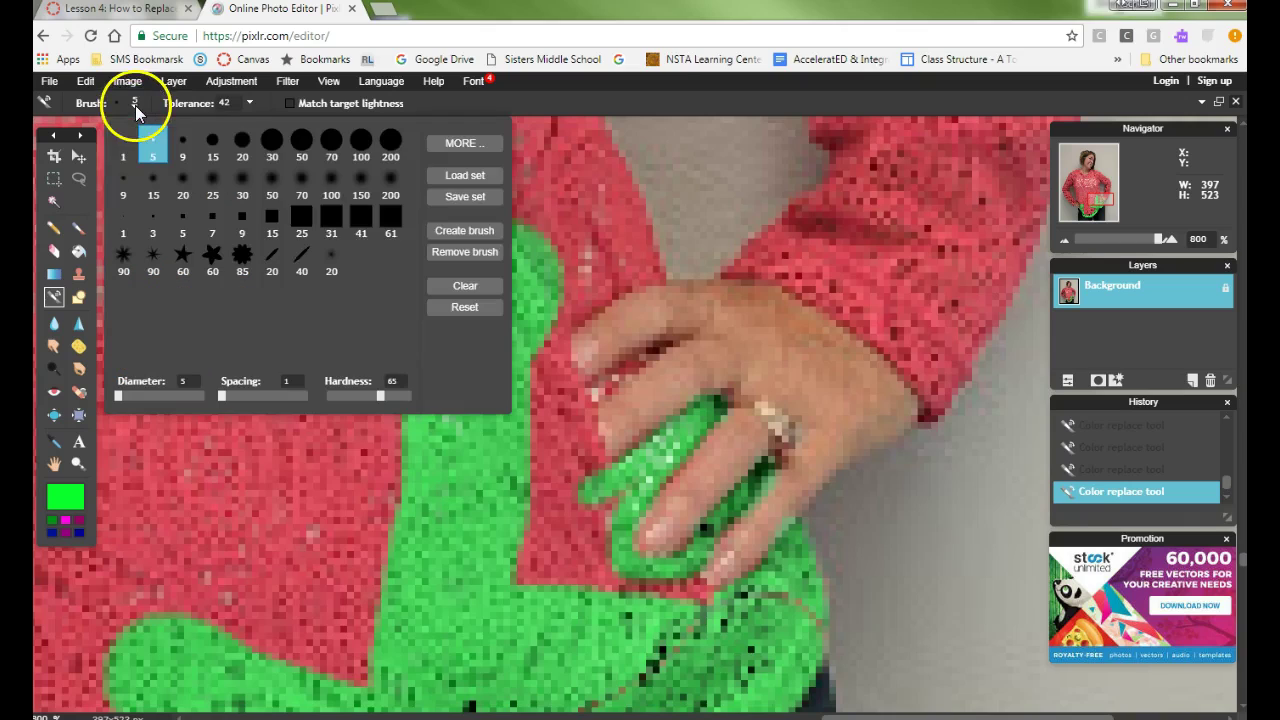
left_click(123, 145)
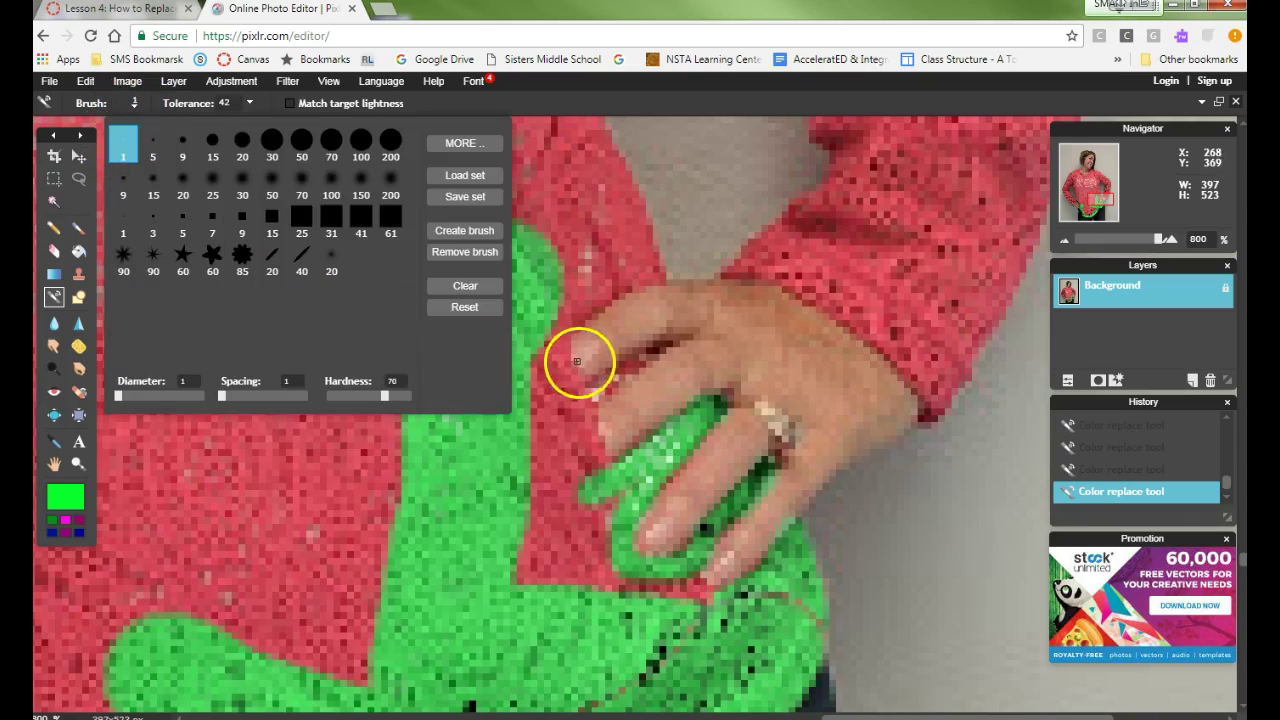
left_click(630, 371)
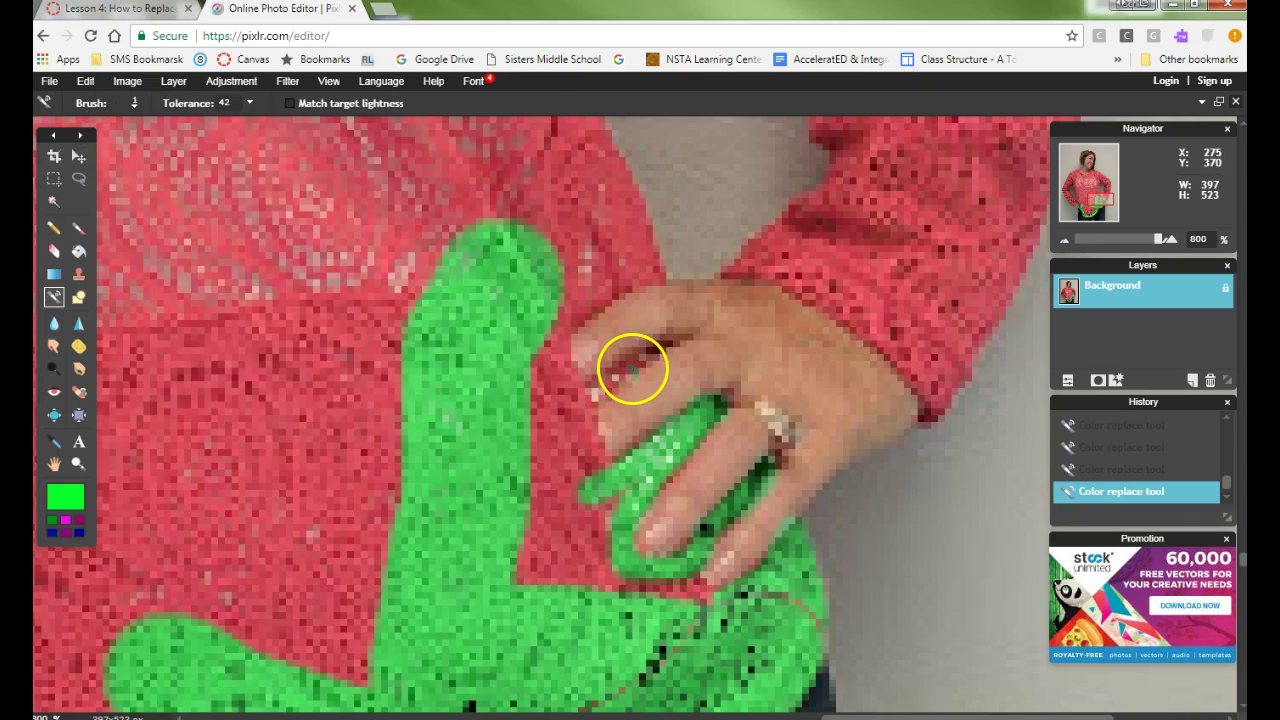
left_click_drag(632, 371, 593, 398)
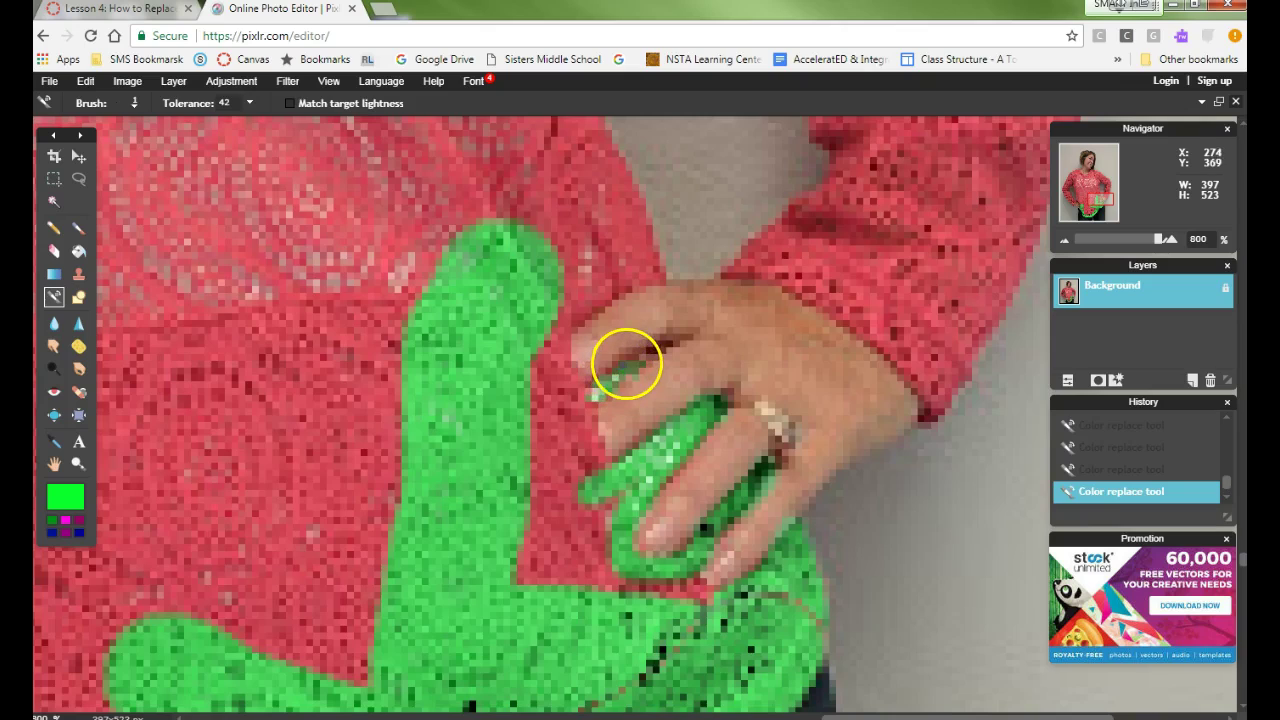
left_click_drag(657, 350, 581, 383)
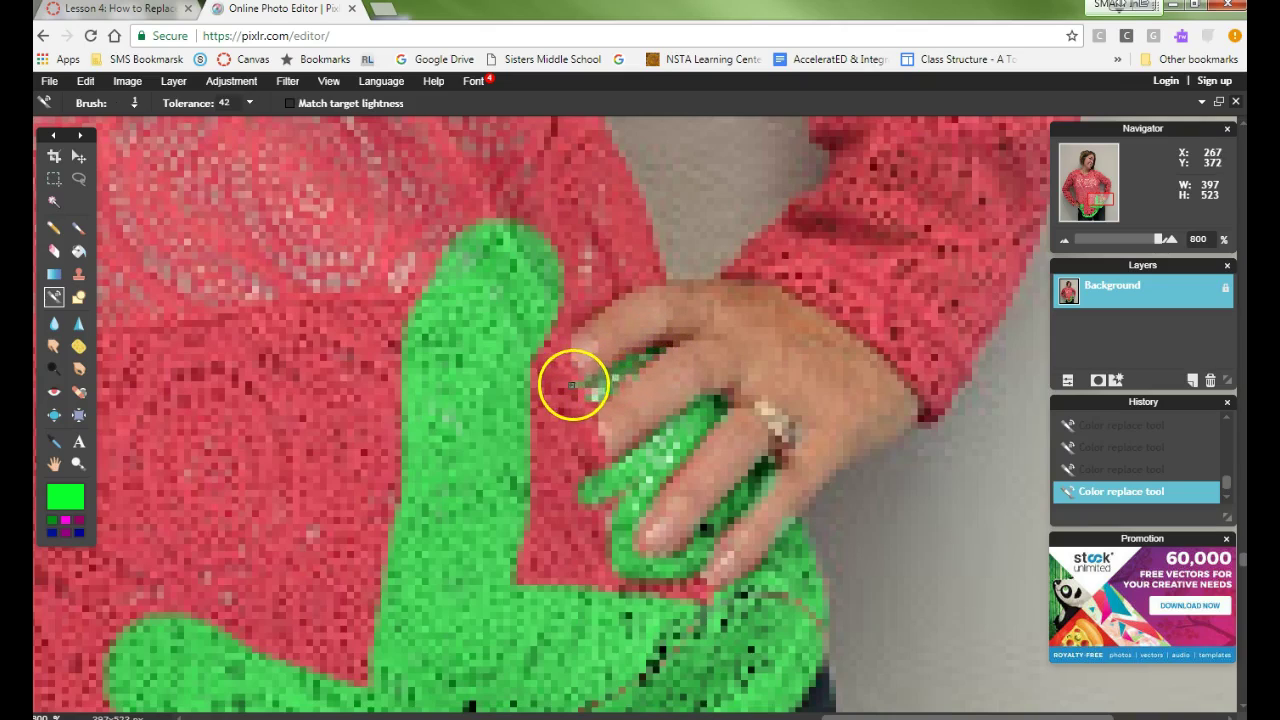
Paint green over the woman's face, hair and the wall around her head using the Color Replace tool with the size 100 hard round brush.
left_click_drag(1166, 240, 1099, 244)
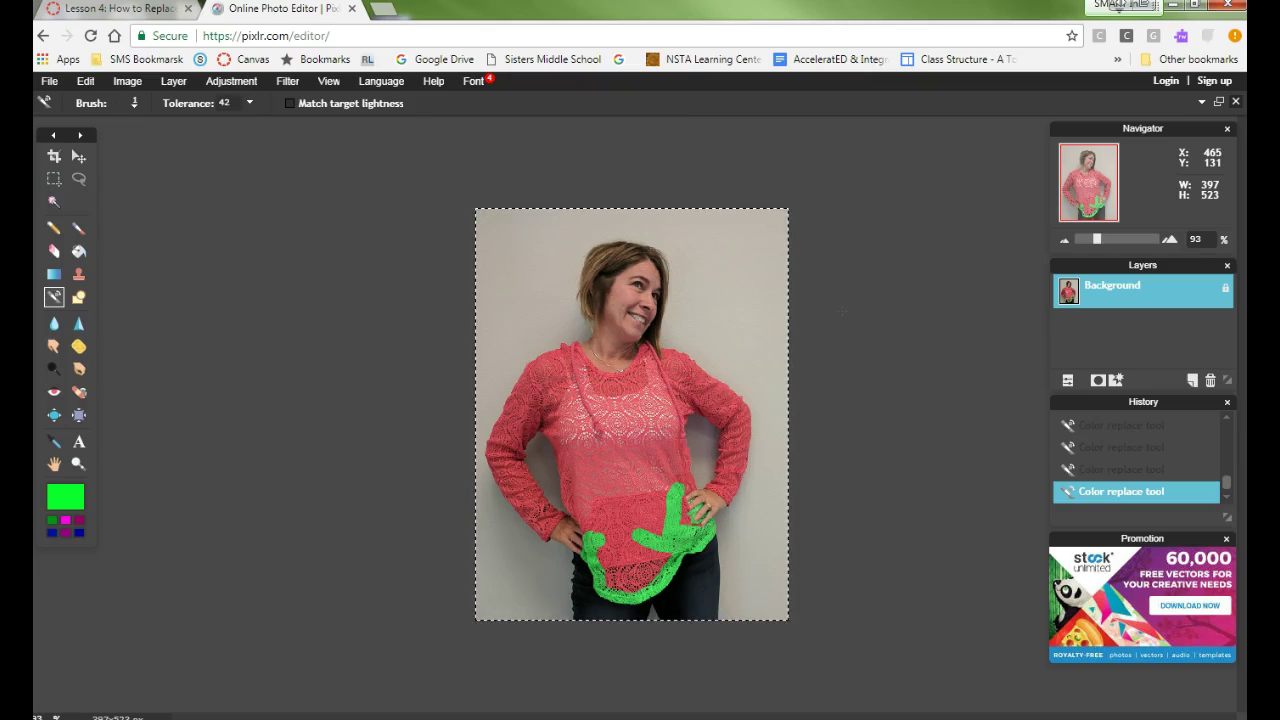
left_click(756, 184)
left_click(756, 184)
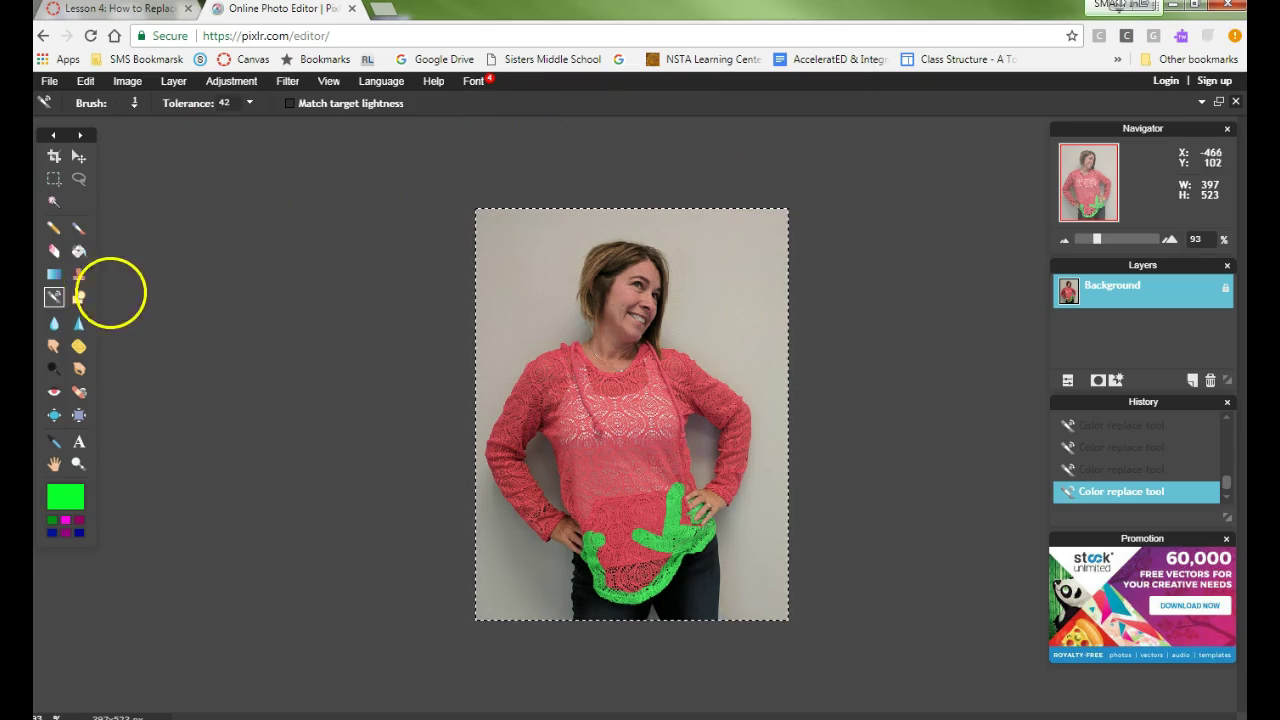
left_click(134, 104)
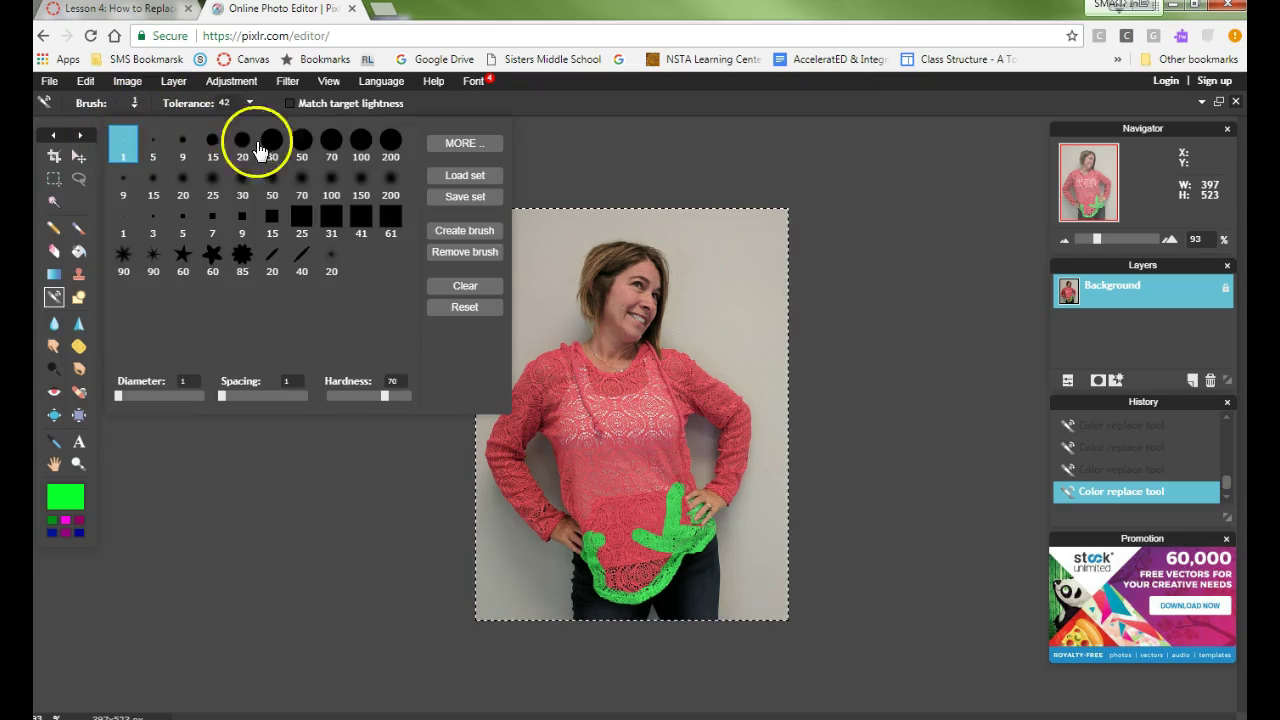
left_click(355, 142)
mouse_move(594, 277)
left_mouse_down()
mouse_move(726, 297)
mouse_move(566, 271)
left_mouse_up()
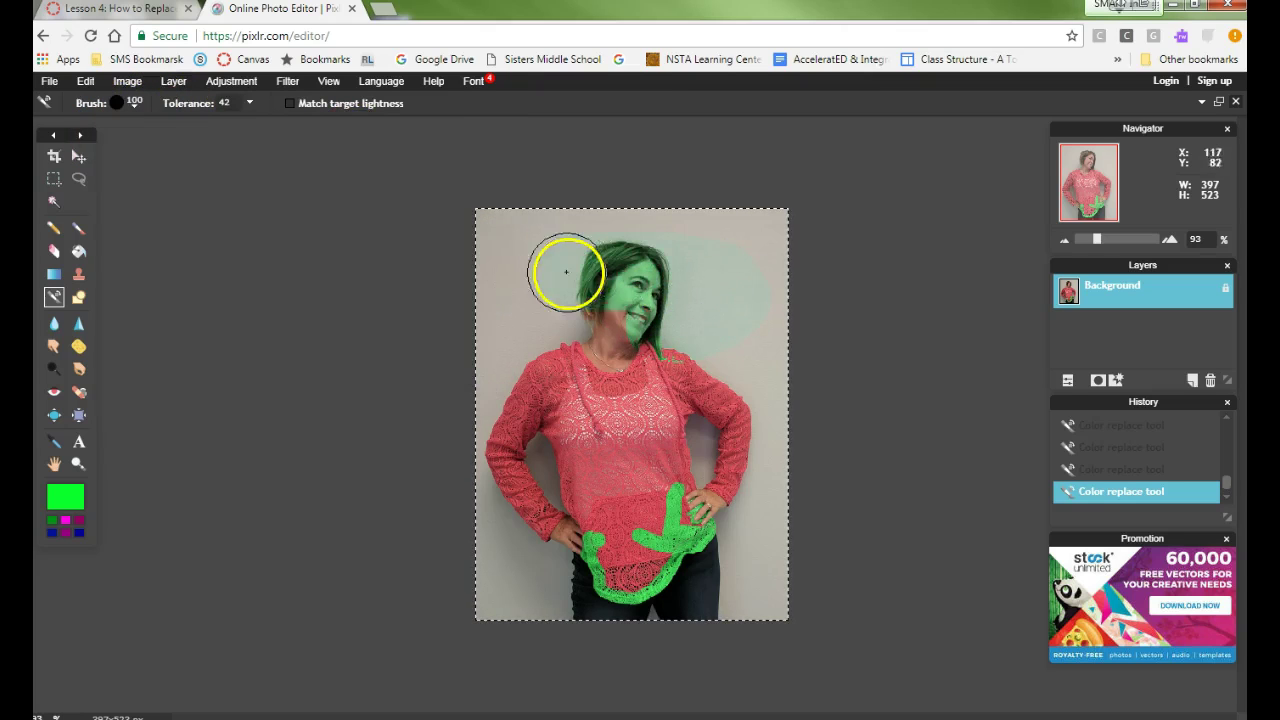